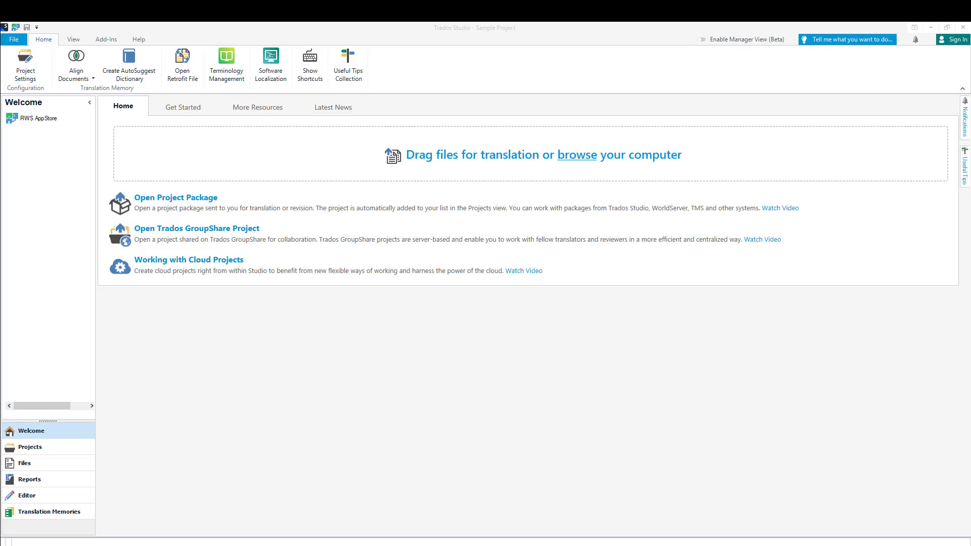
Step: Start a new local project from SecondSample.docx, SamplePhotoPrinter.doc, SamplePresentation.pptx and SampleXML_DITA.xml
left_click_drag(0, 167, 412, 177)
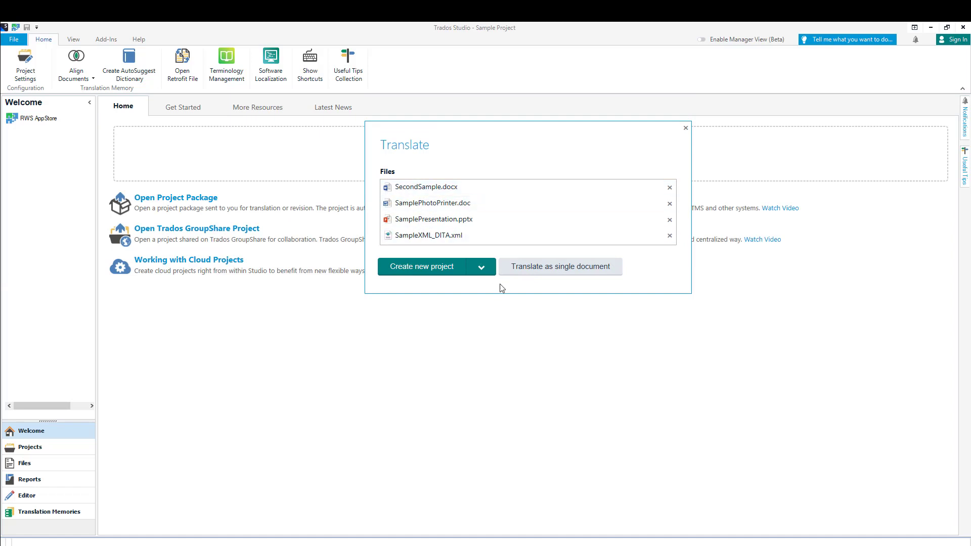
left_click(487, 272)
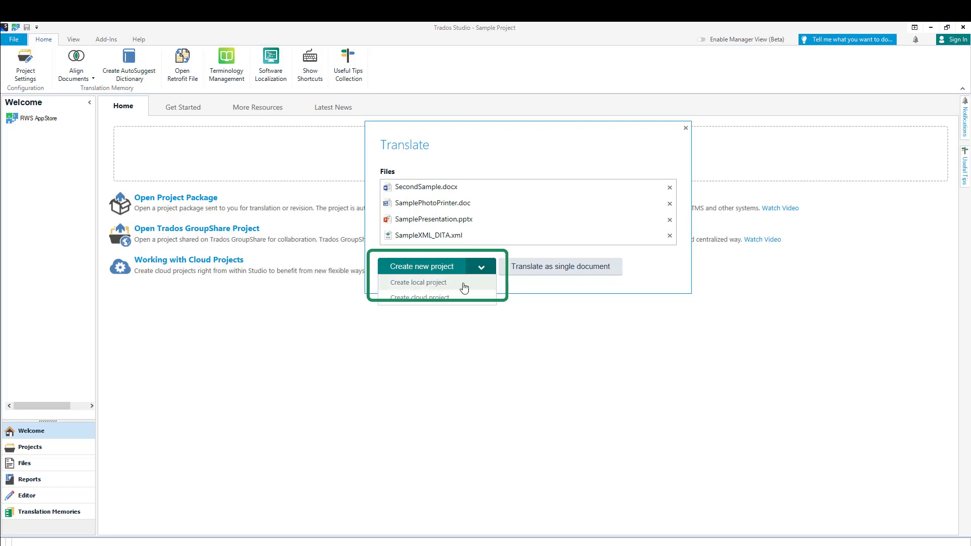
left_click(464, 288)
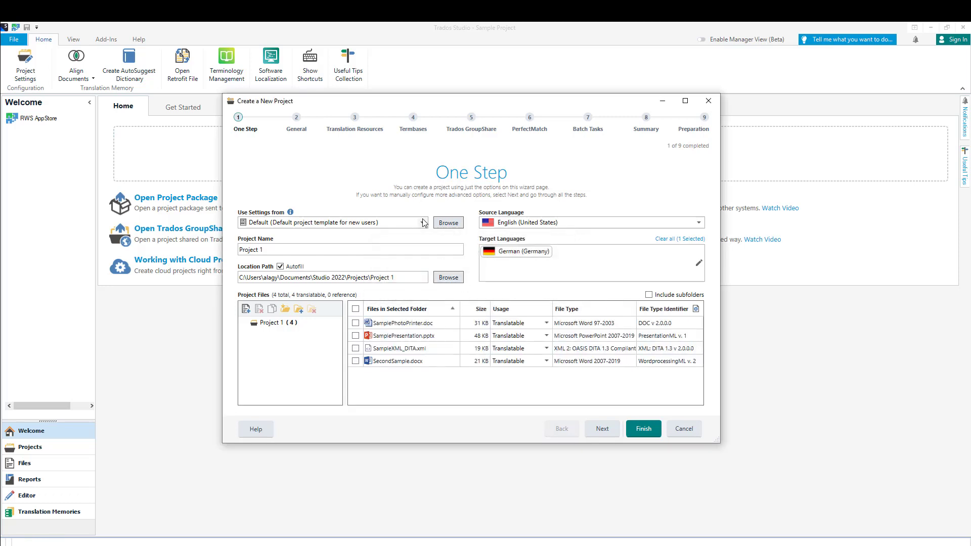
Step: Check the available templates and previous projects, and base the project settings on the Default project template
left_click(422, 223)
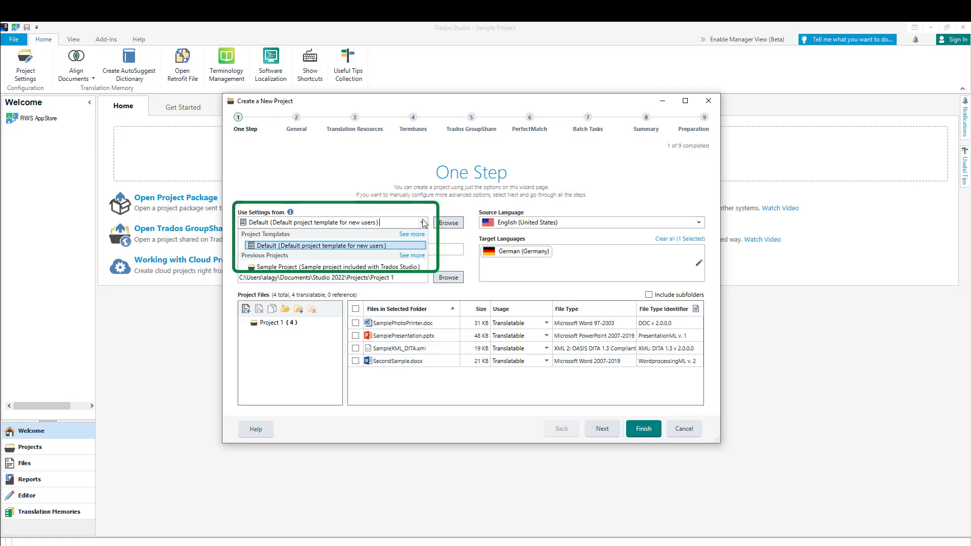
left_click(423, 222)
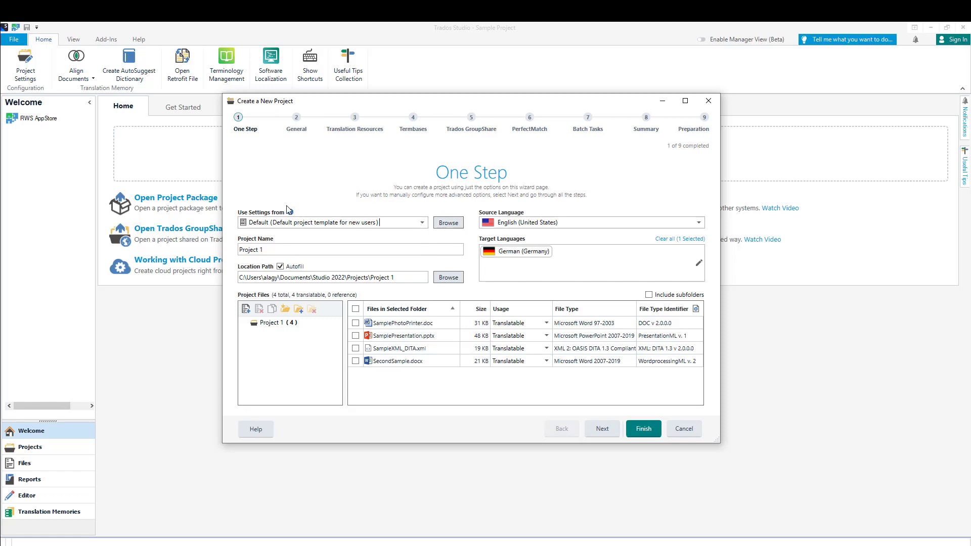
mouse_move(293, 214)
left_click(422, 222)
left_click(394, 246)
Step: Name the project "Creating a project"
left_click_drag(381, 251, 226, 249)
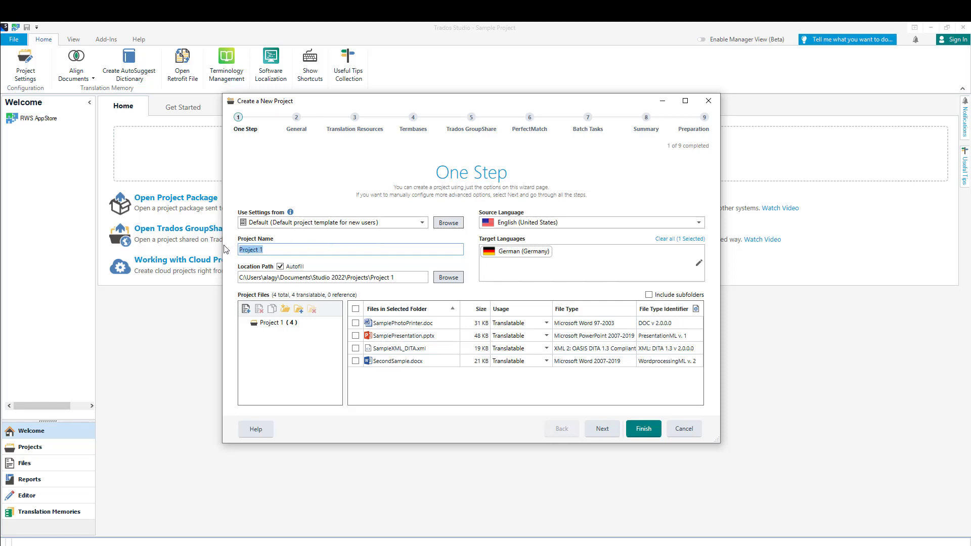
type("Creat")
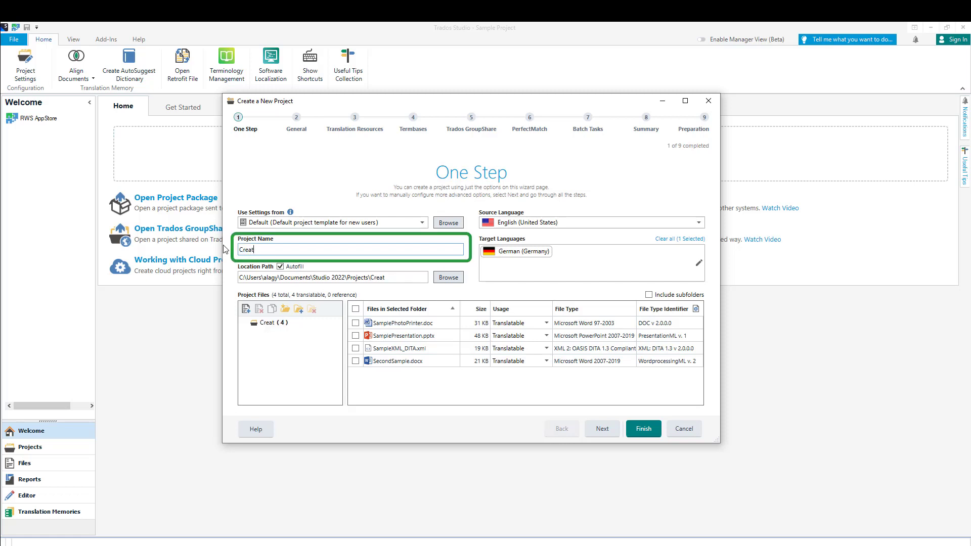
type("ing a project")
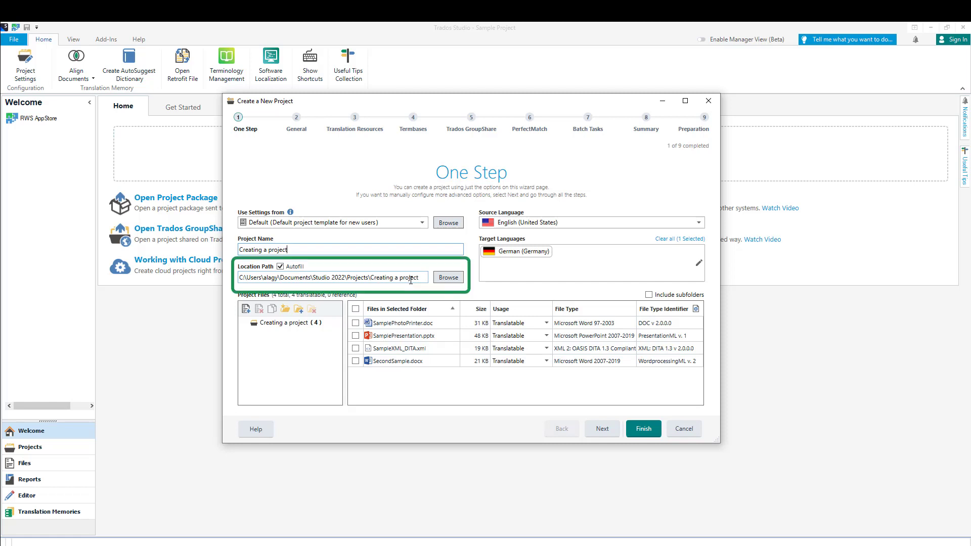
Step: Keep English (United States) as the source language and add French (France) and Japanese (Japan) as target languages
left_click(698, 224)
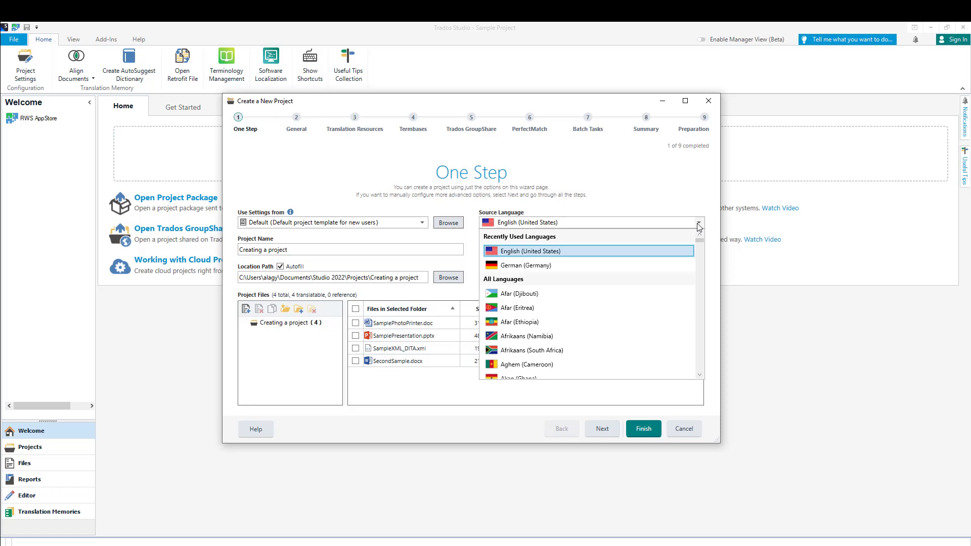
left_click(698, 225)
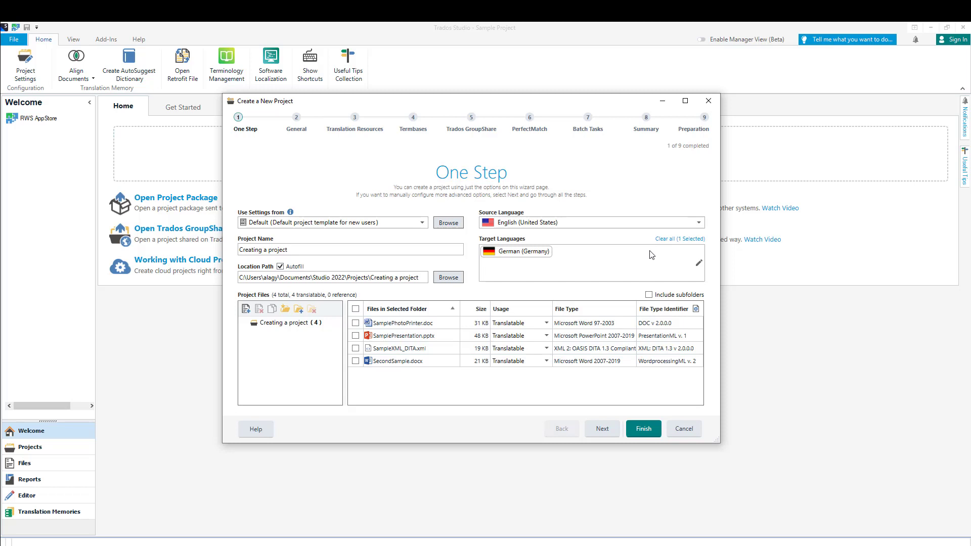
left_click(607, 266)
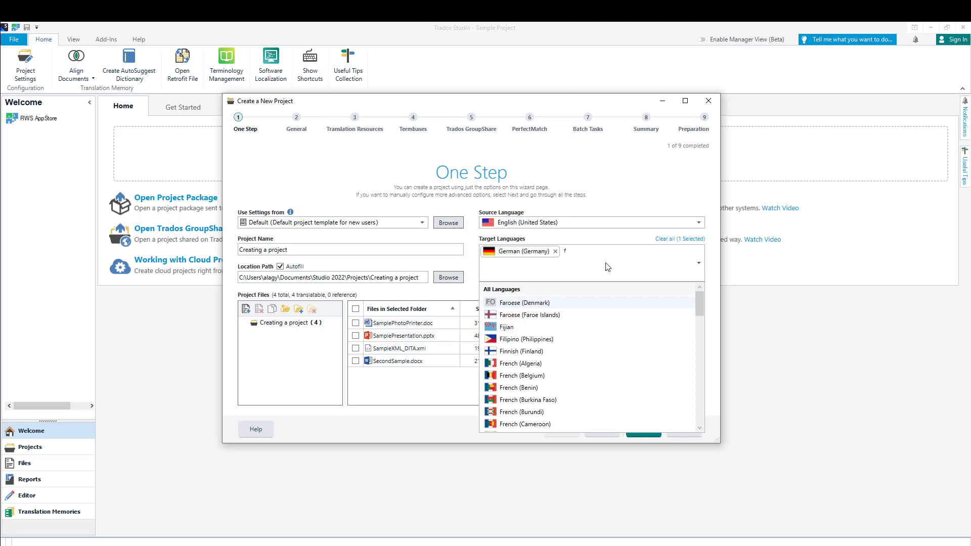
type("fren")
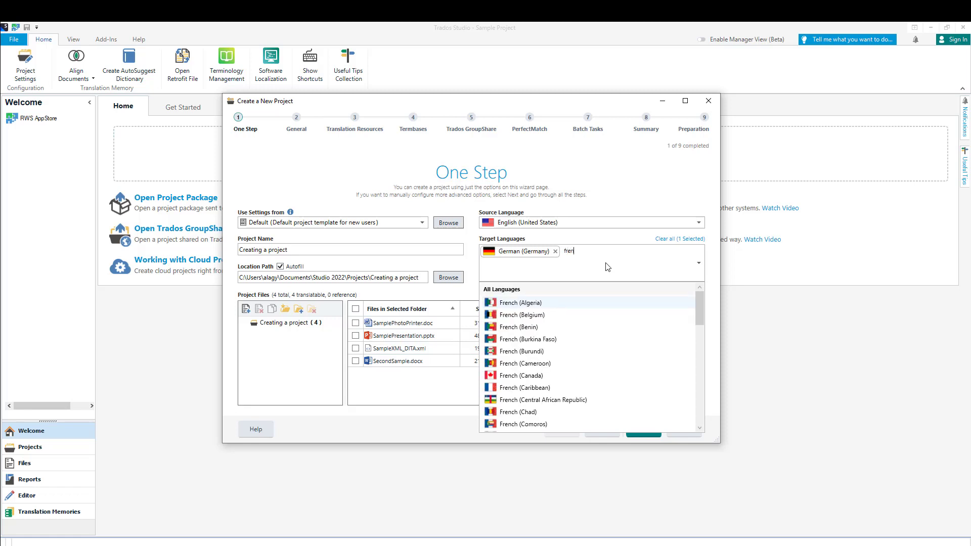
type("ch")
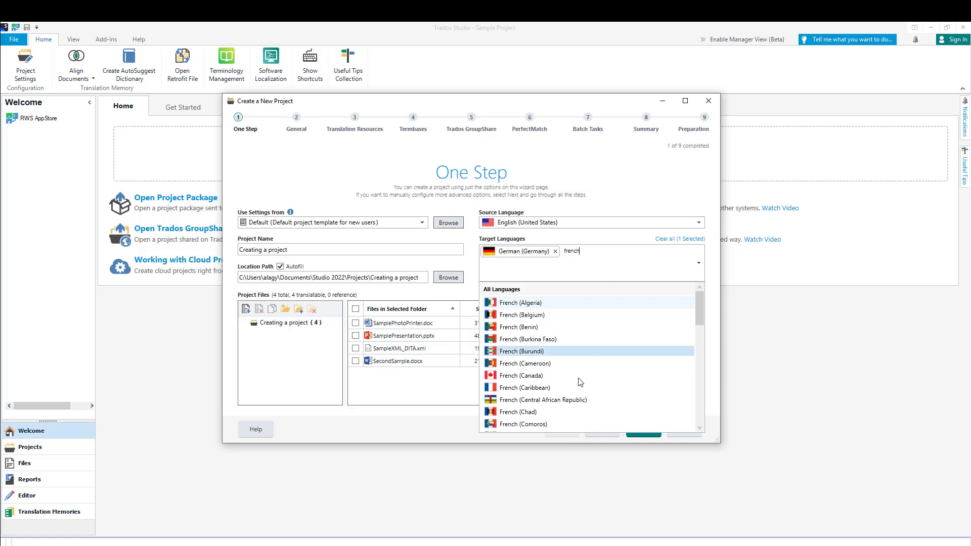
scroll(577, 379, "down", 3)
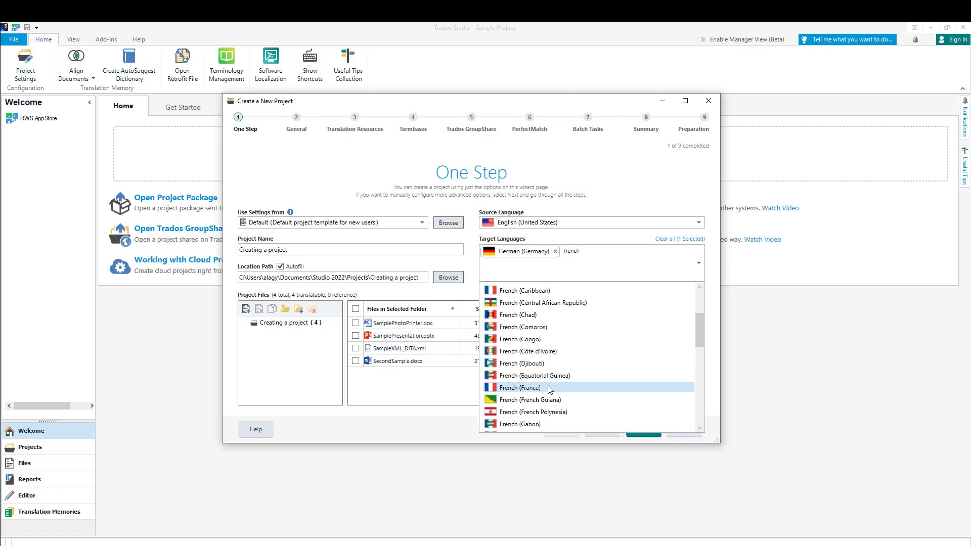
left_click(551, 387)
left_click(660, 248)
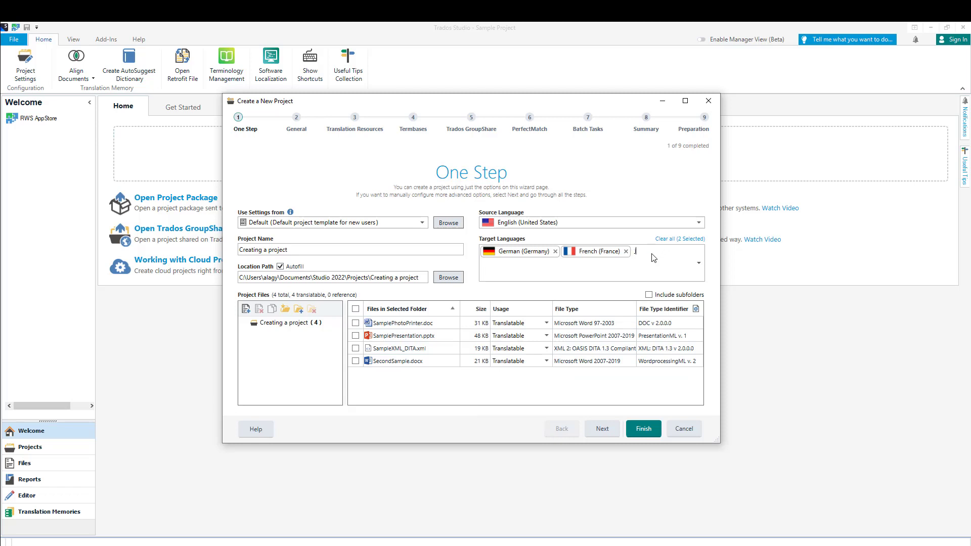
type("japa")
left_click(567, 302)
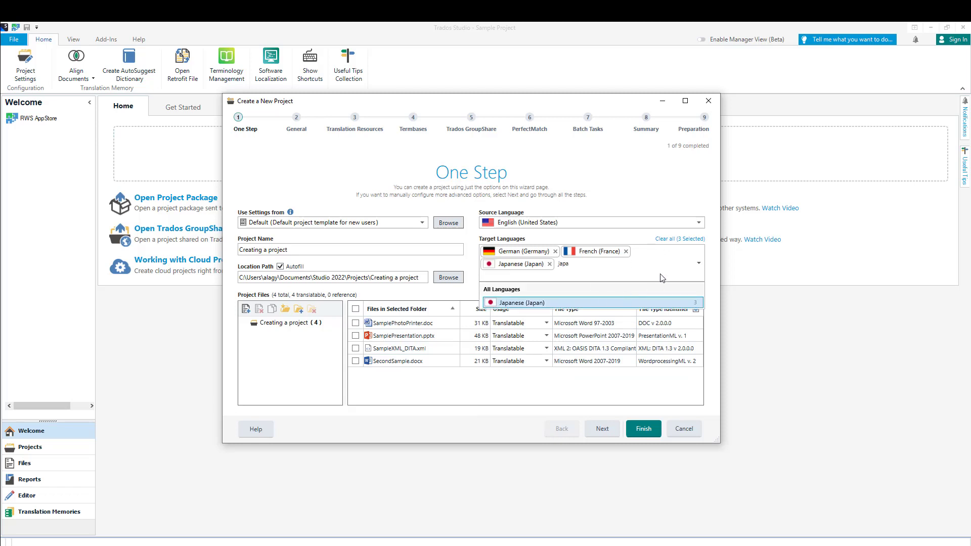
left_click(672, 264)
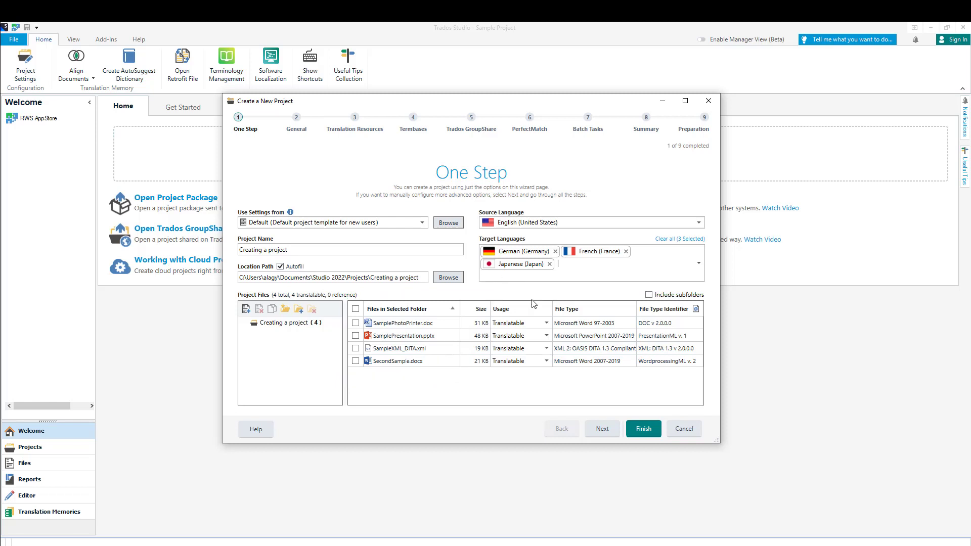
Step: Check the usage options for SamplePhotoPrinter.doc, then select SamplePhotoPrinter.doc and SamplePresentation.pptx in the project files
left_click(546, 323)
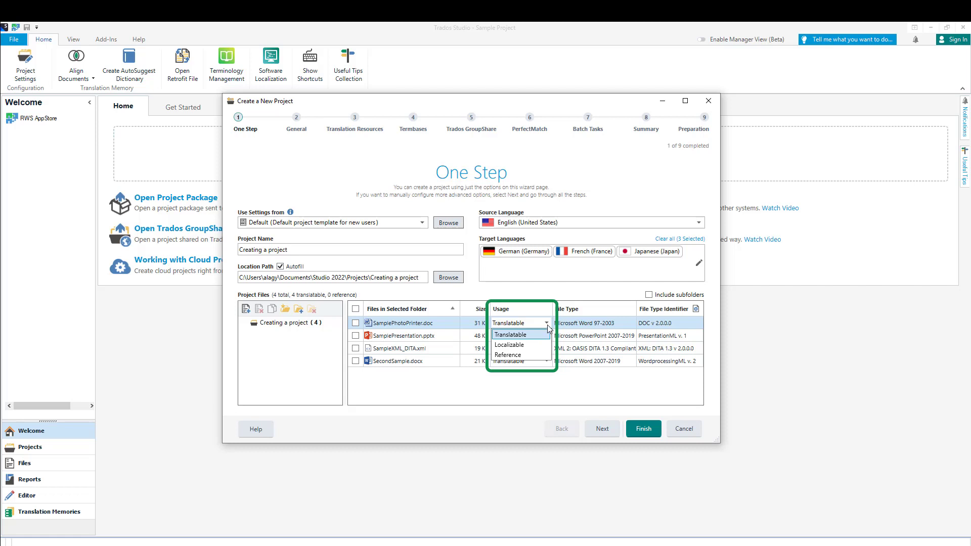
left_click(548, 323)
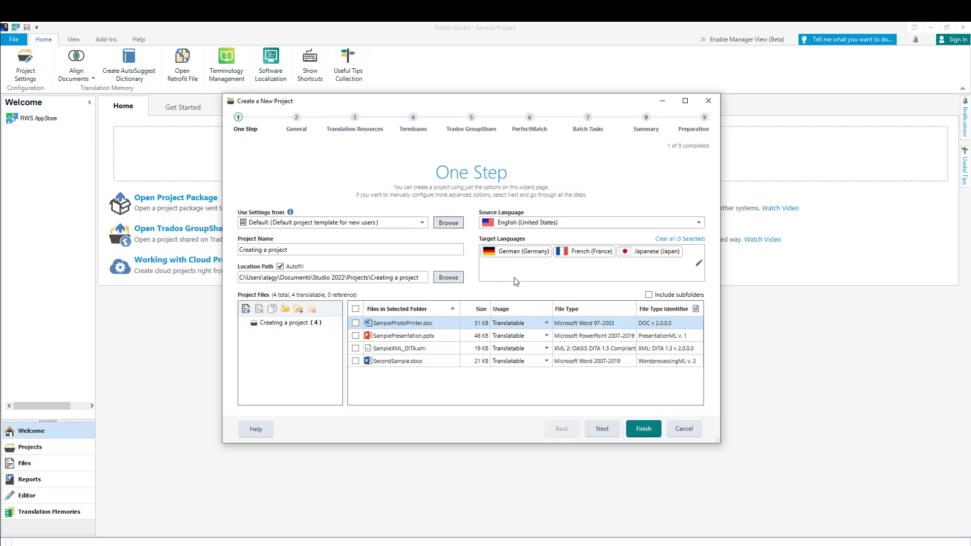
left_click(356, 323)
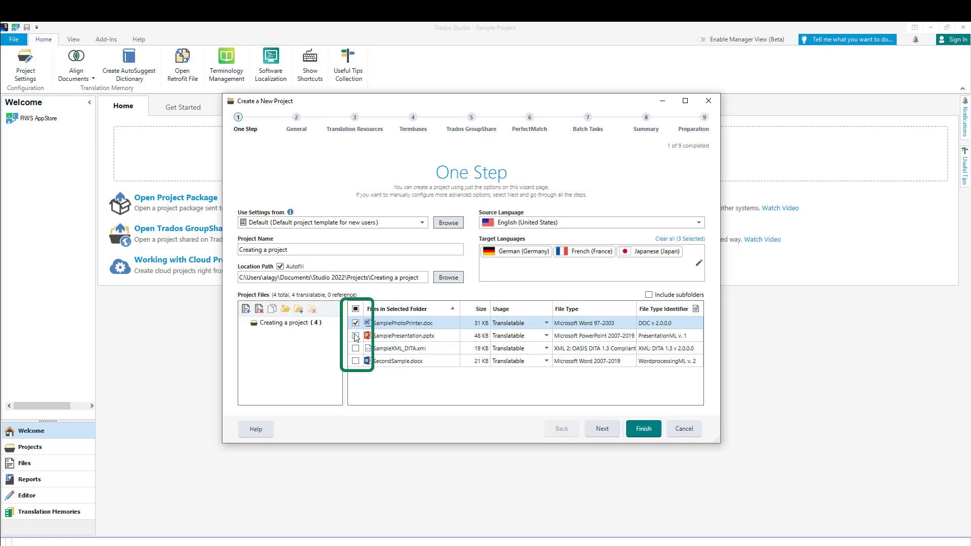
left_click(356, 335)
left_click(356, 309)
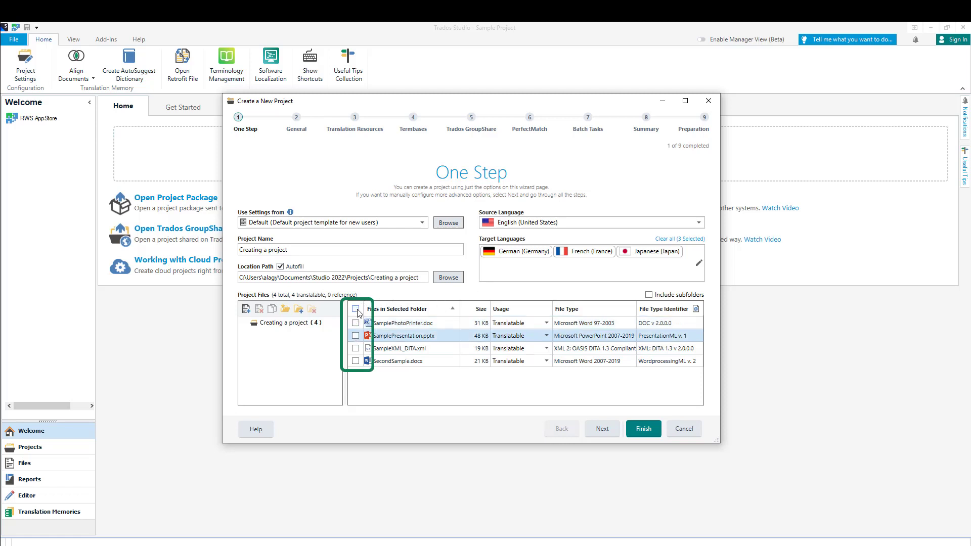
left_click(356, 310)
left_click(356, 309)
left_click(355, 322)
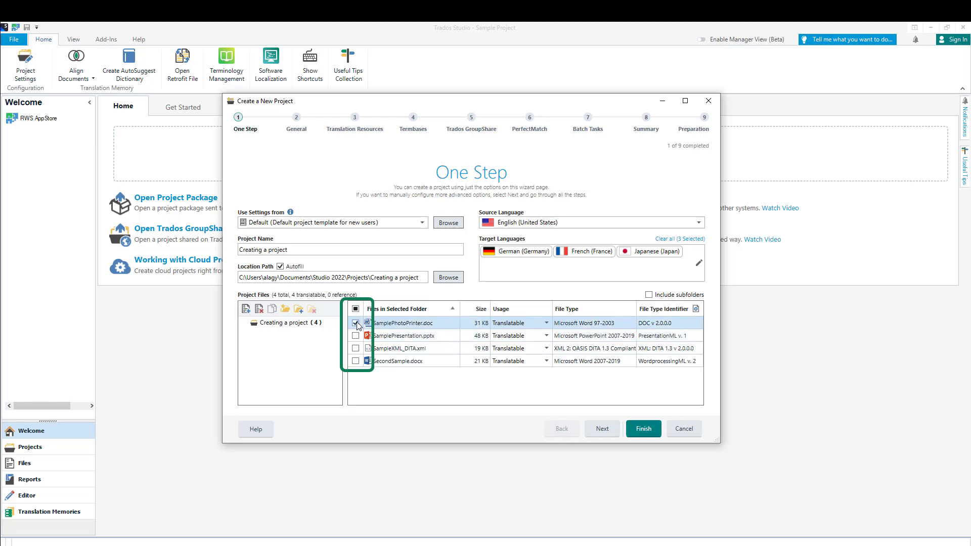
left_click(356, 336)
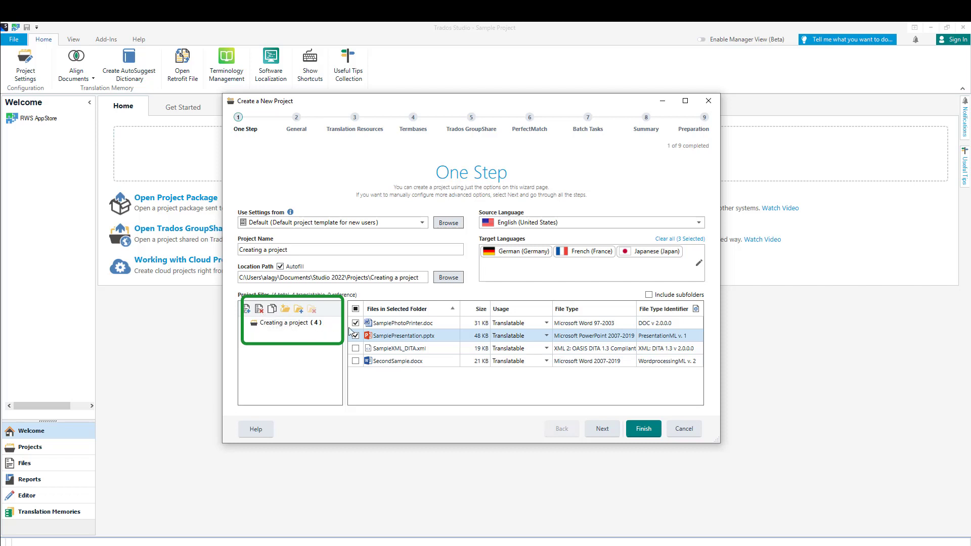
Step: Examine the file types in the project file type settings and leave without changing them
left_click(696, 309)
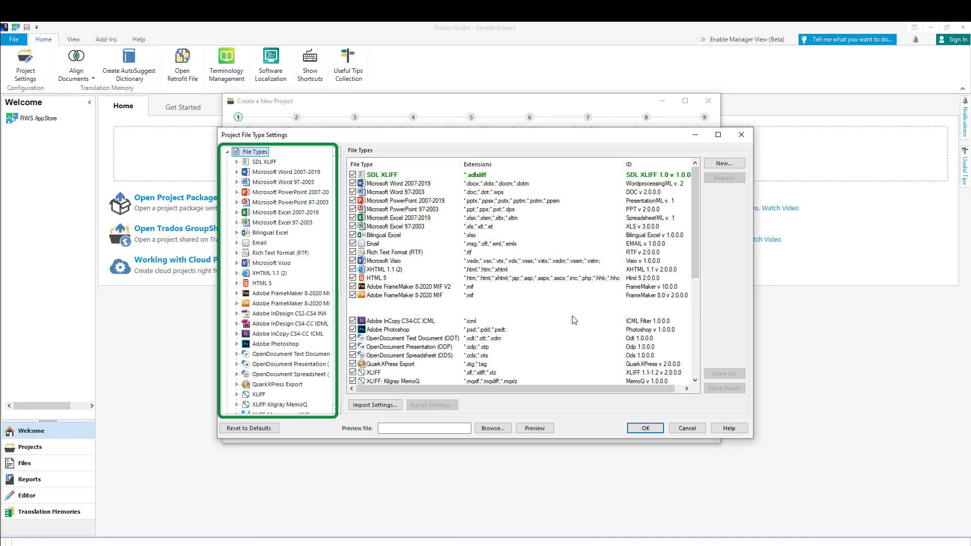
left_click(688, 429)
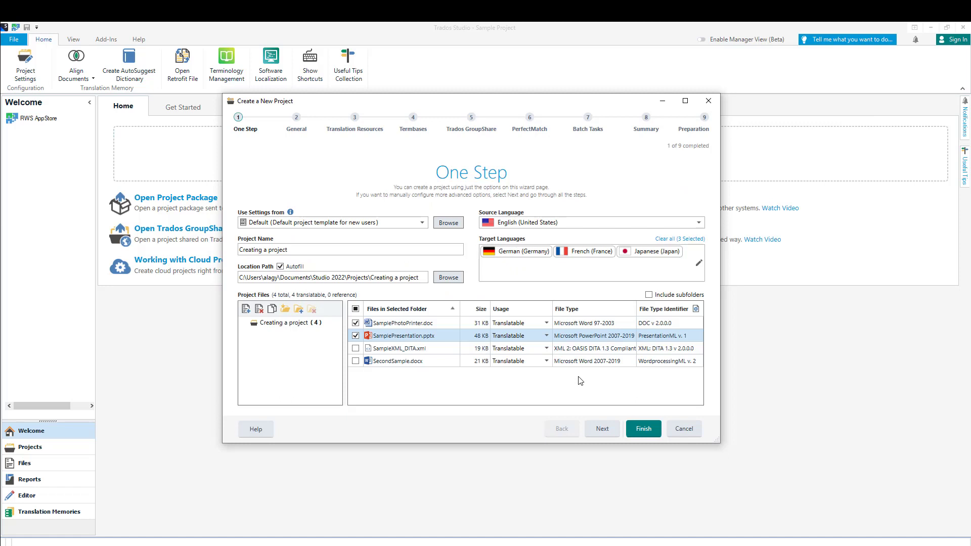
Step: Finish preparing the project and close the wizard without storing its settings for future use
left_click(642, 429)
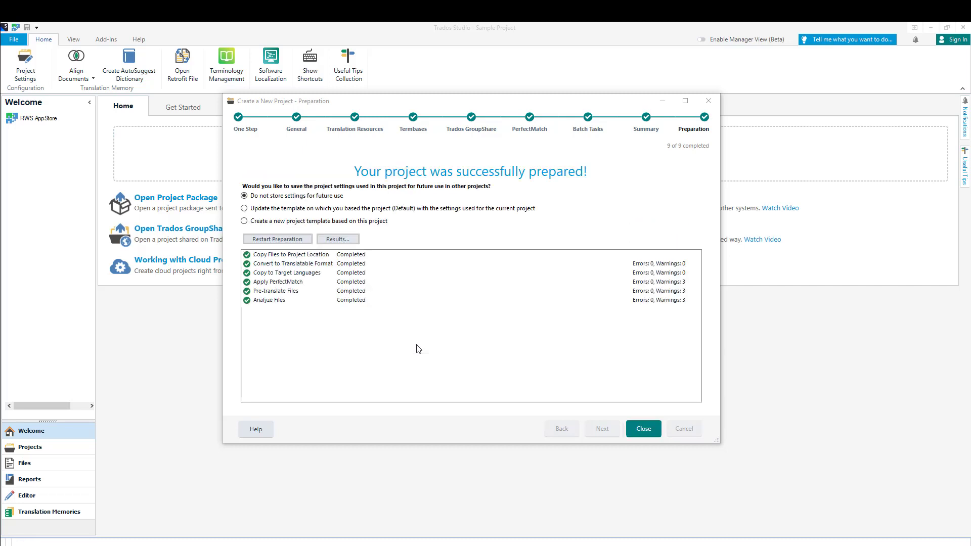
left_click(253, 223)
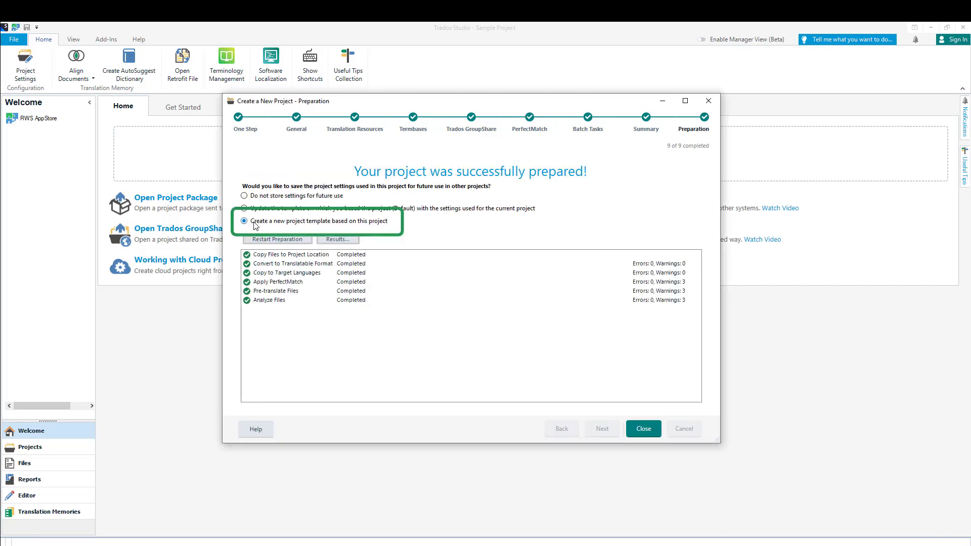
left_click(246, 198)
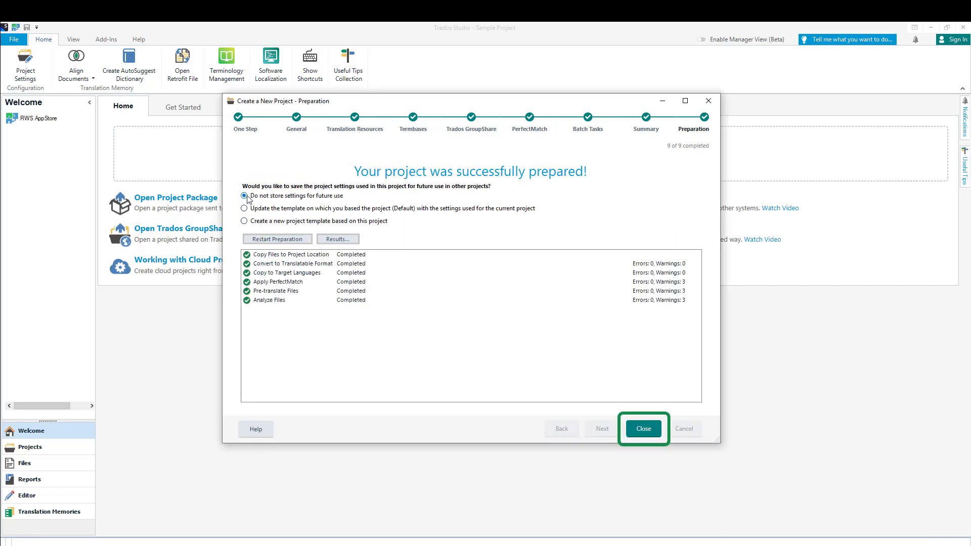
left_click(644, 429)
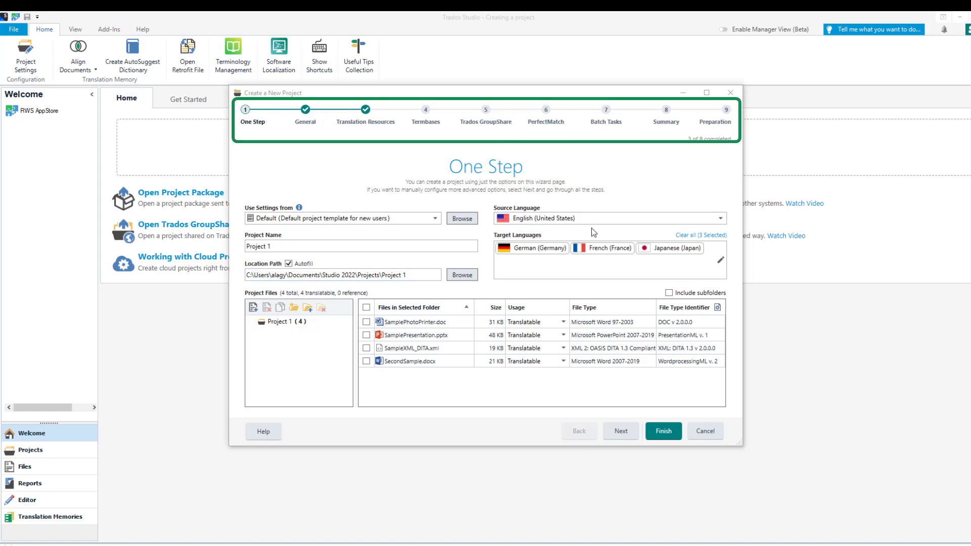
Step: Advance the project wizard past the general settings to Translation Resources and widen the settings tree
left_click(629, 436)
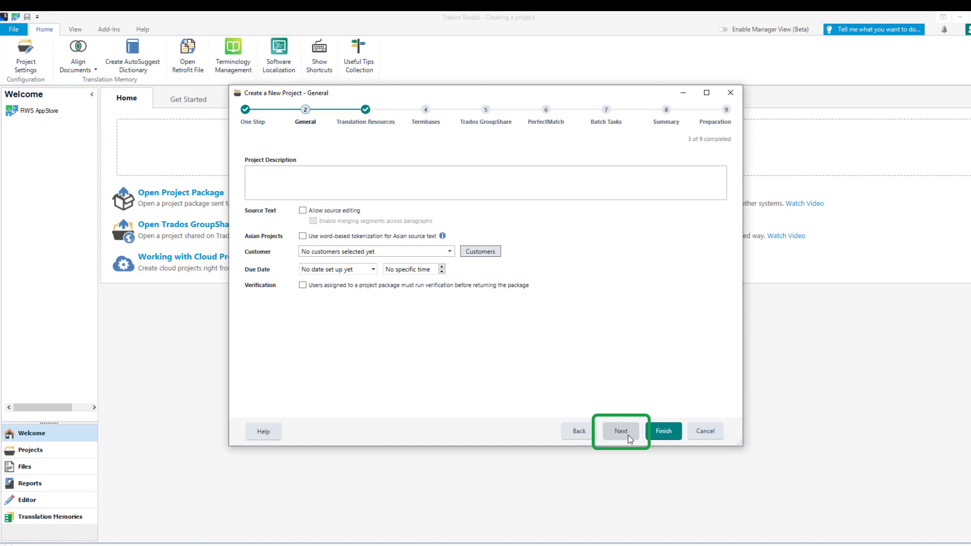
left_click(630, 438)
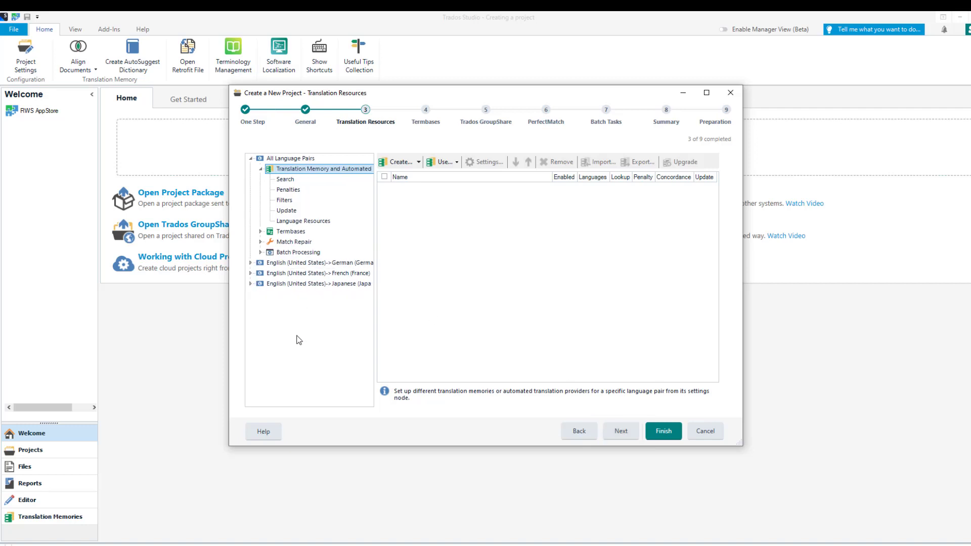
left_click_drag(376, 305, 398, 302)
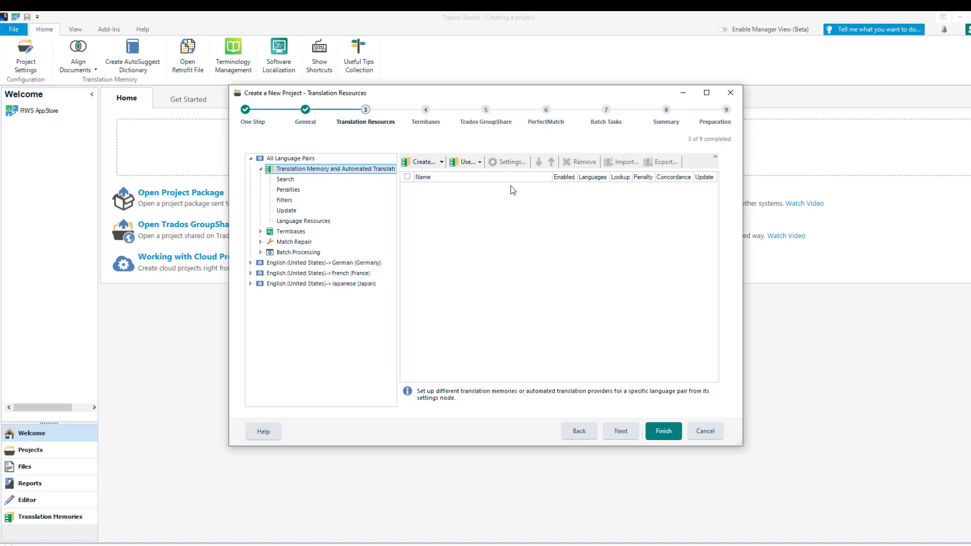
left_click(479, 163)
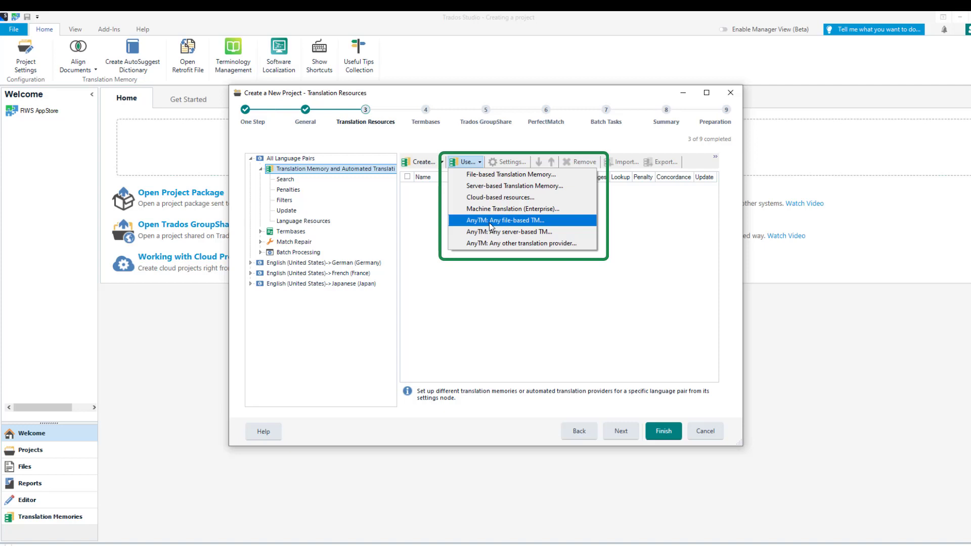
left_click(489, 223)
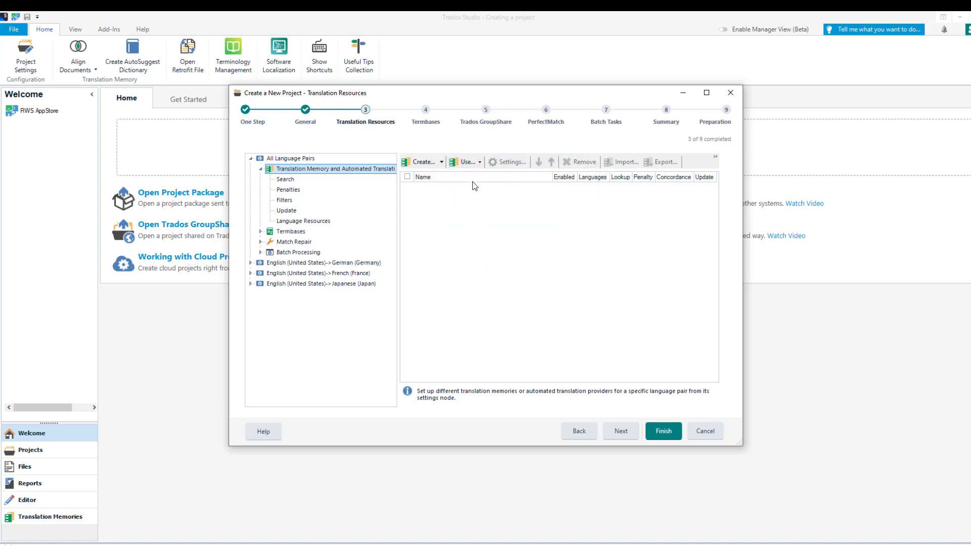
left_click(441, 162)
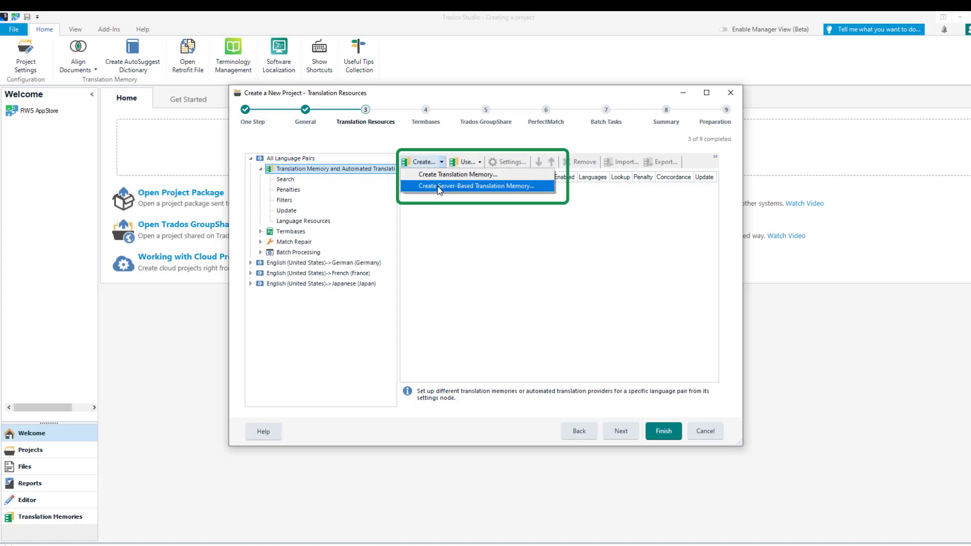
left_click(480, 251)
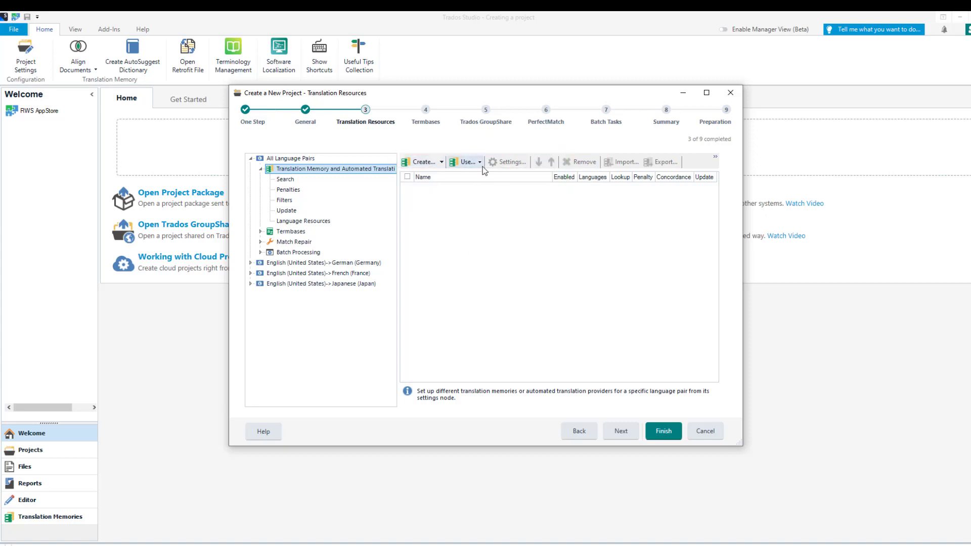
Step: Add the file-based translation memories English-French, English-German and English-Japanese from the SampleProject TMs folder to all language pairs
left_click(480, 162)
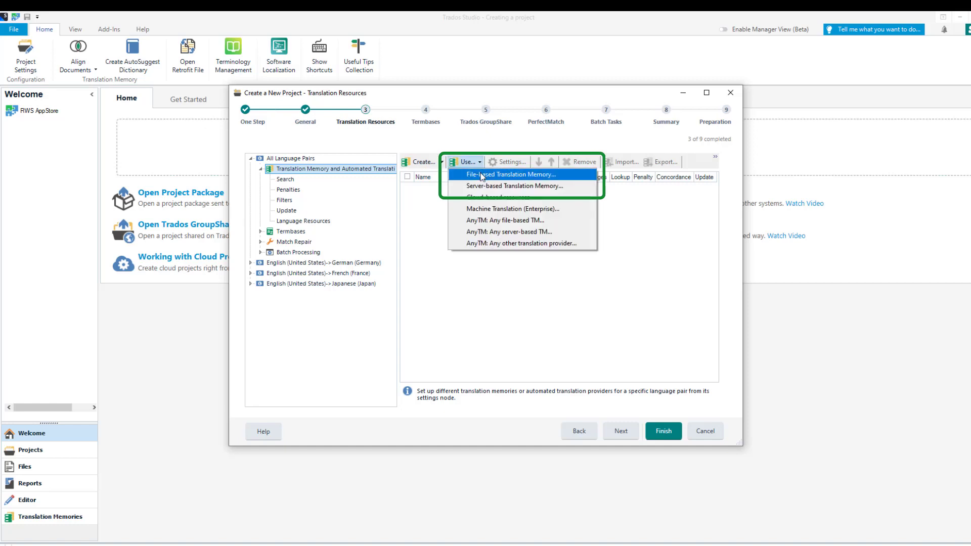
left_click(481, 174)
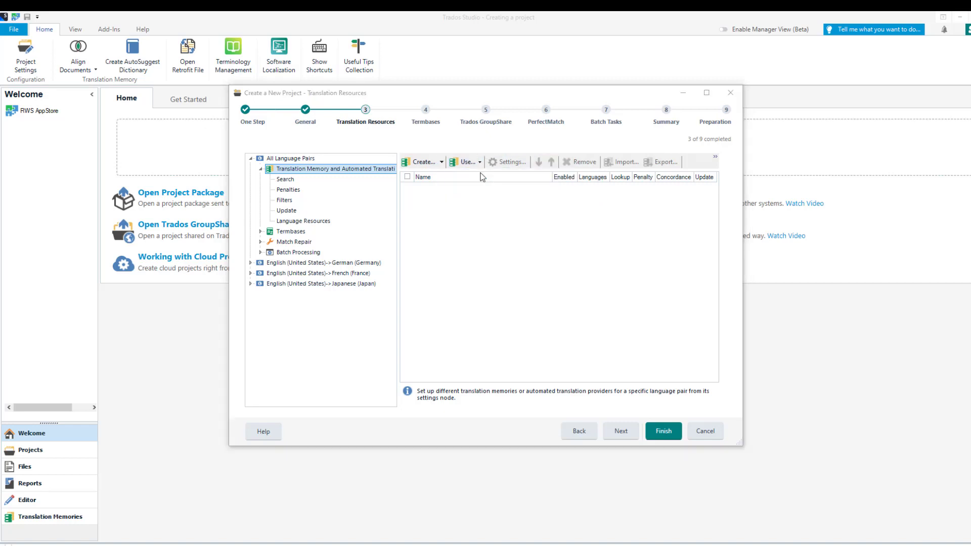
left_click_drag(480, 174, 396, 204)
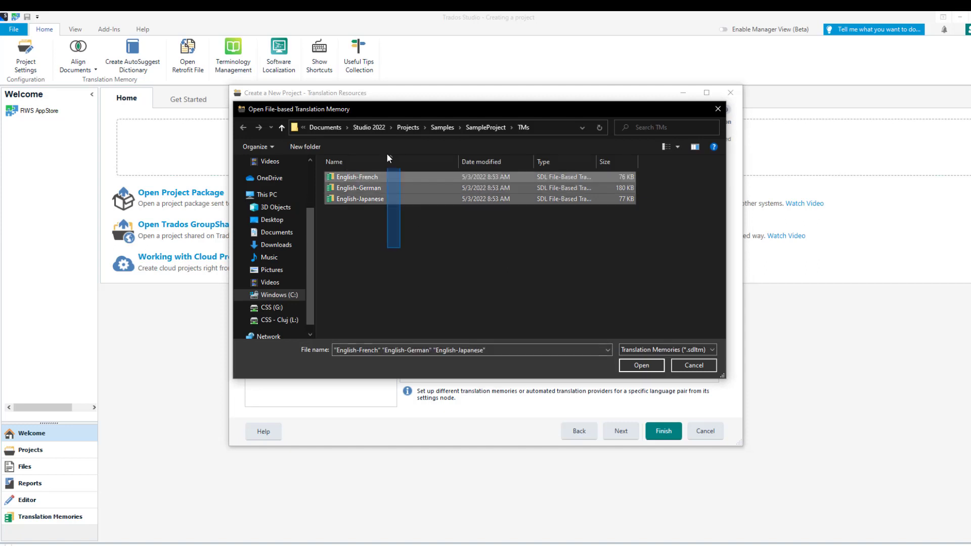
left_click(641, 365)
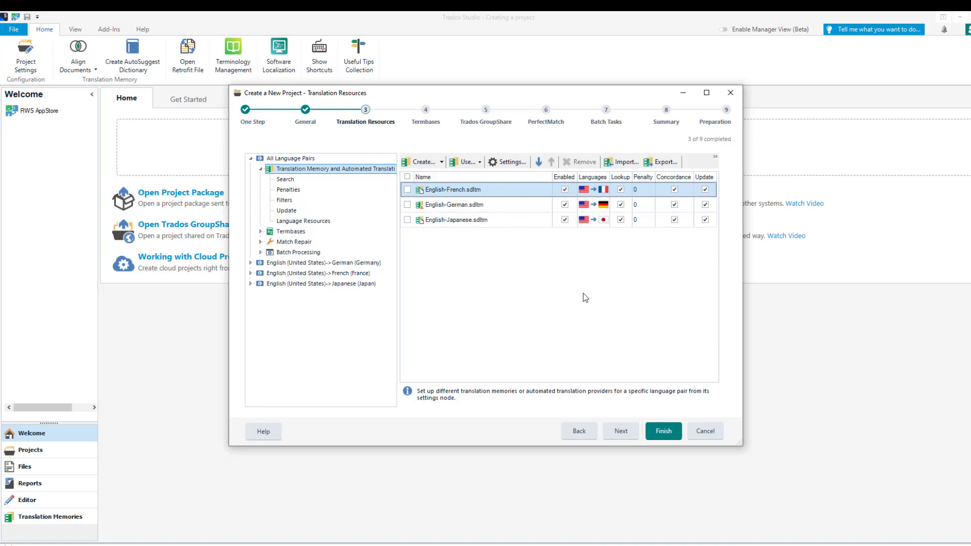
Step: Add Language Weaver machine translation as a cloud-based resource using the Generic - NMT models for German, French and Japanese
left_click(479, 162)
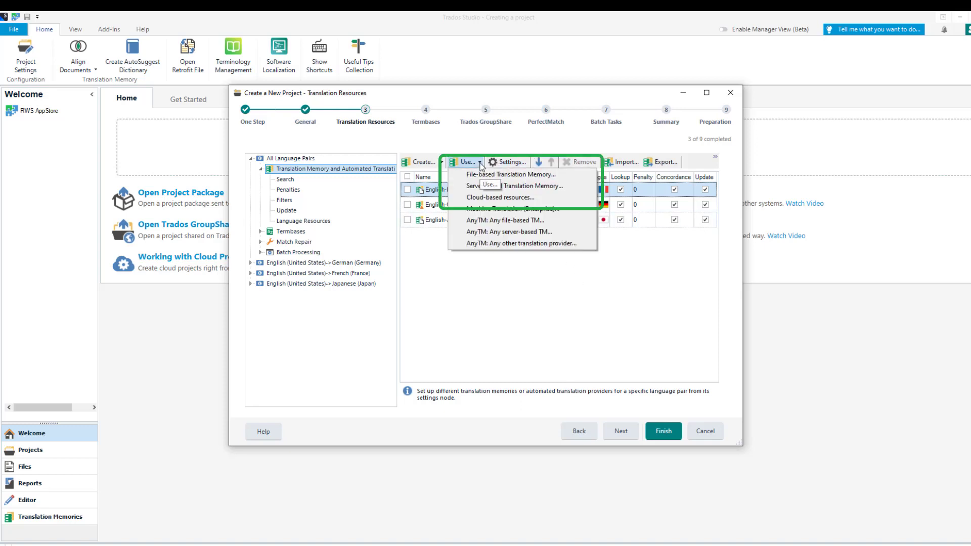
left_click(488, 198)
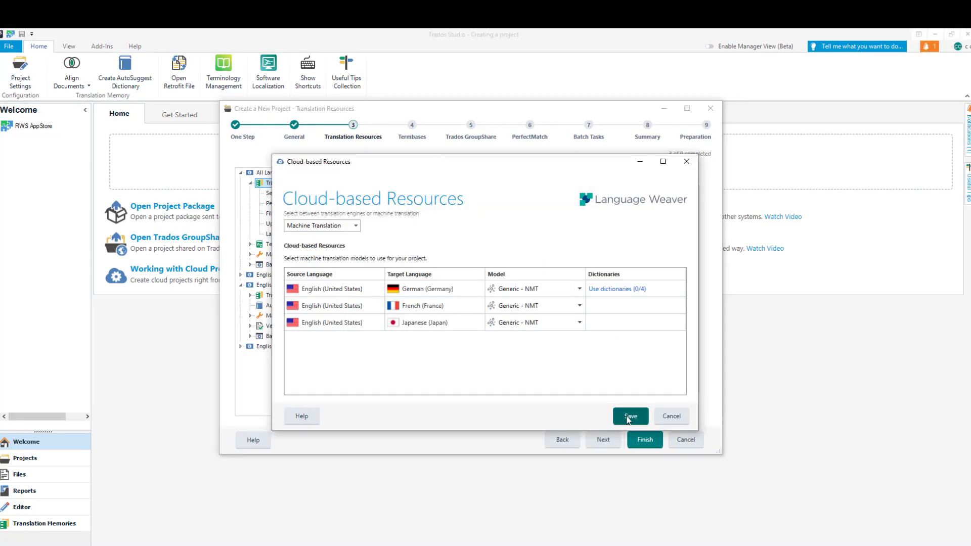
left_click(630, 416)
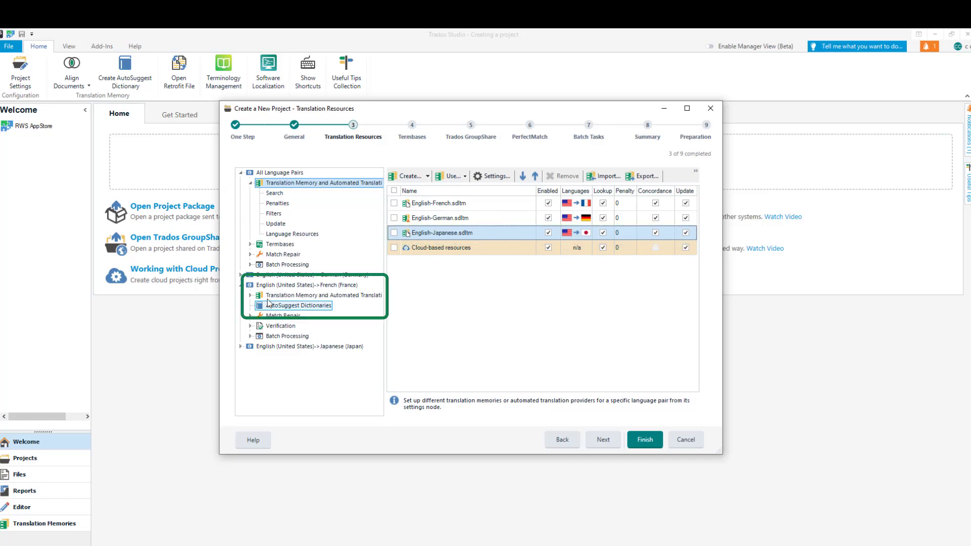
Step: Add the AutoSuggest dictionary AutoSuggest_EN-US_FR-FR.bpm to the English (United States) to French (France) language pair
left_click(284, 284)
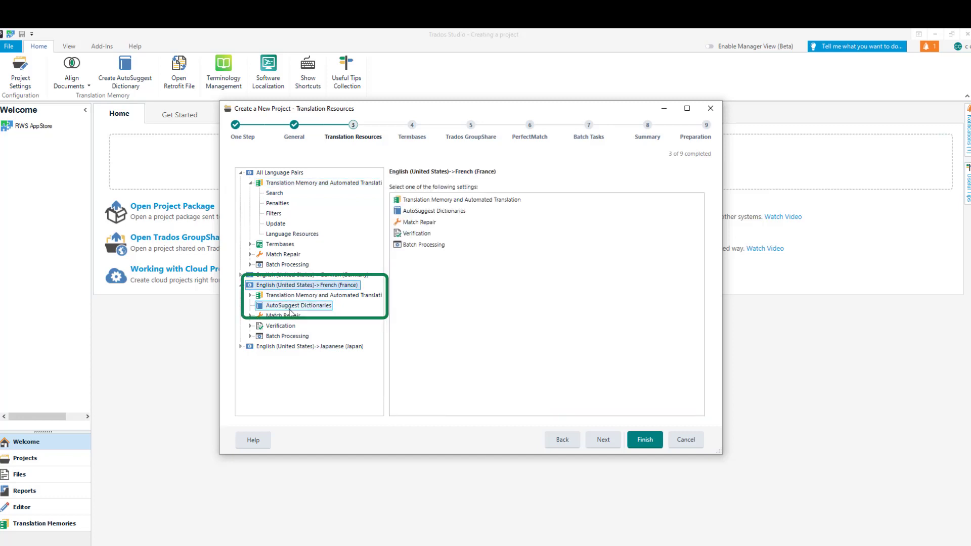
left_click(291, 310)
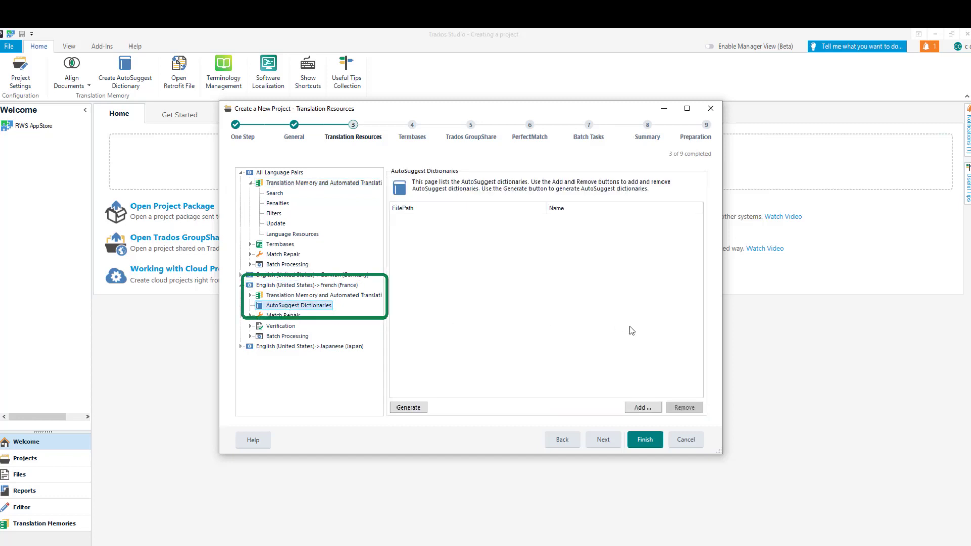
left_click(644, 408)
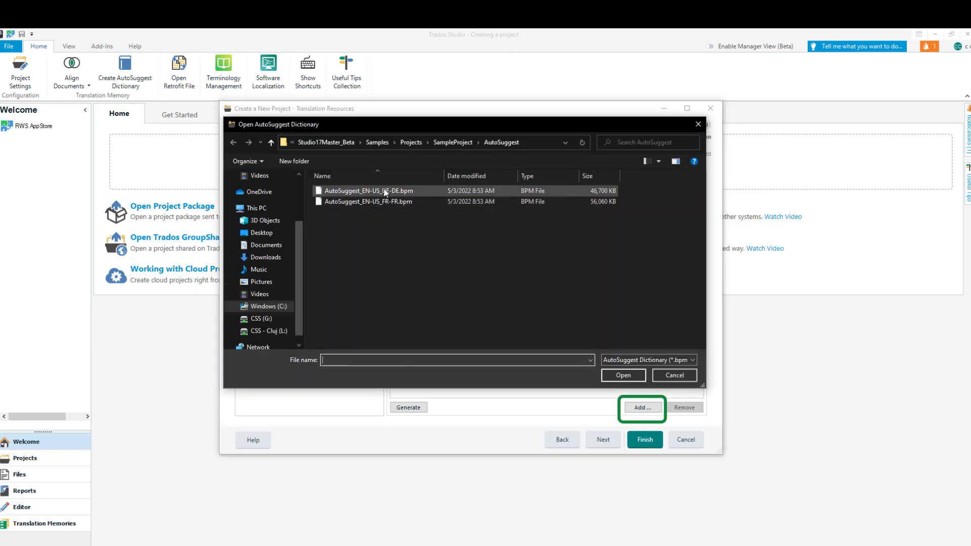
left_click(381, 201)
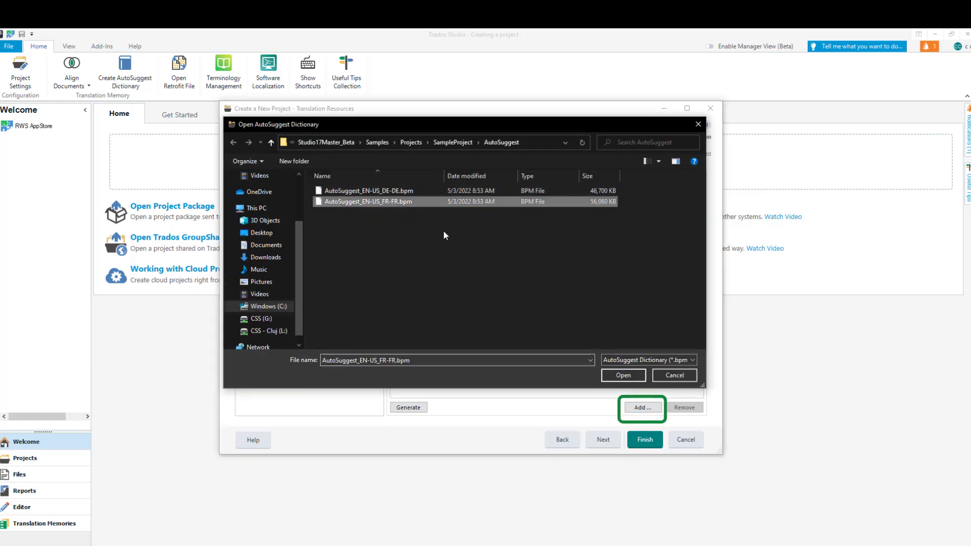
left_click(623, 374)
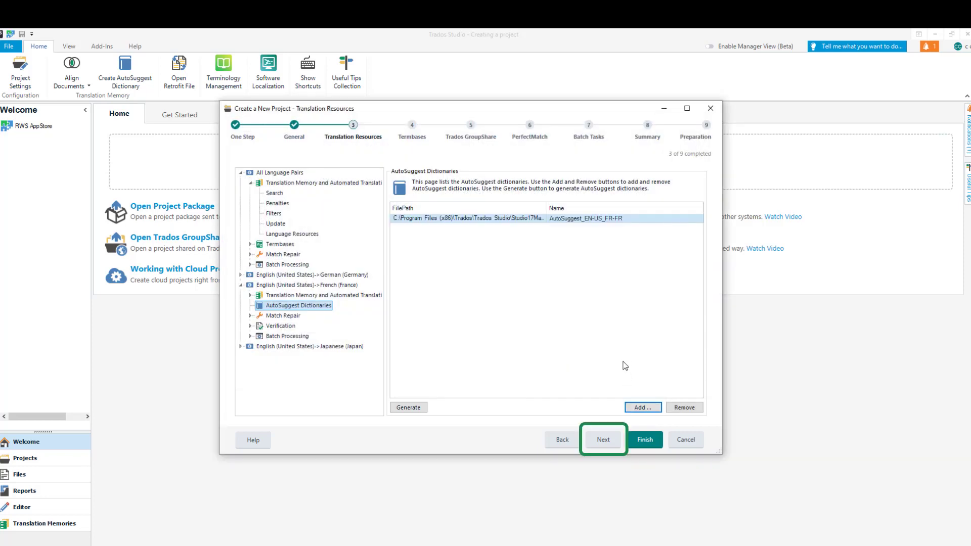
Step: Advance to Termbases and add the file-based MultiTerm termbase Printer from the SampleProject Termbase folder under Projects > Samples
left_click(610, 440)
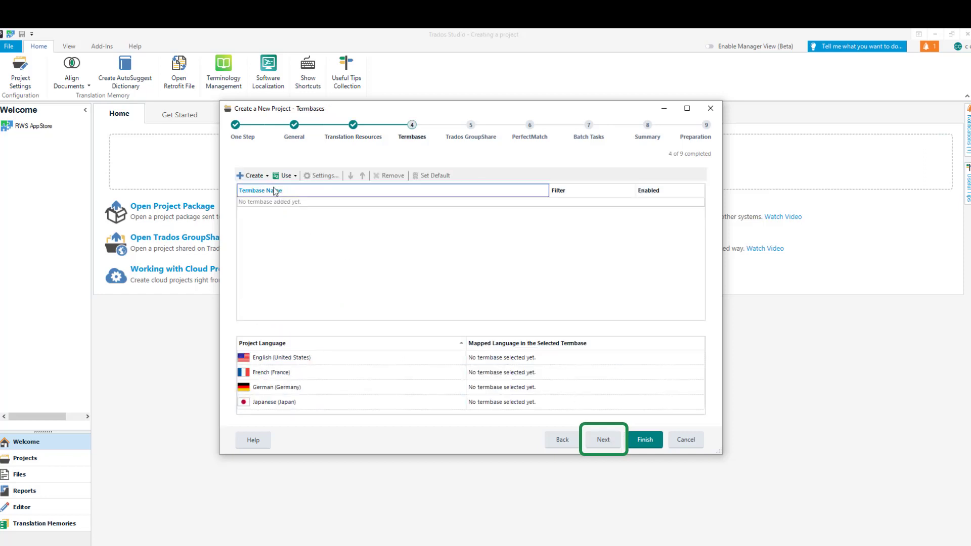
left_click(291, 178)
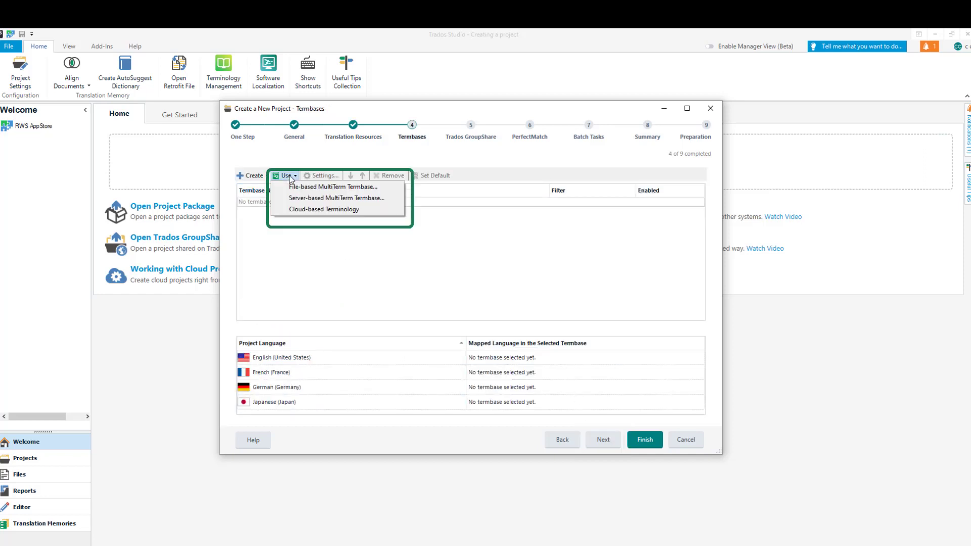
left_click(293, 186)
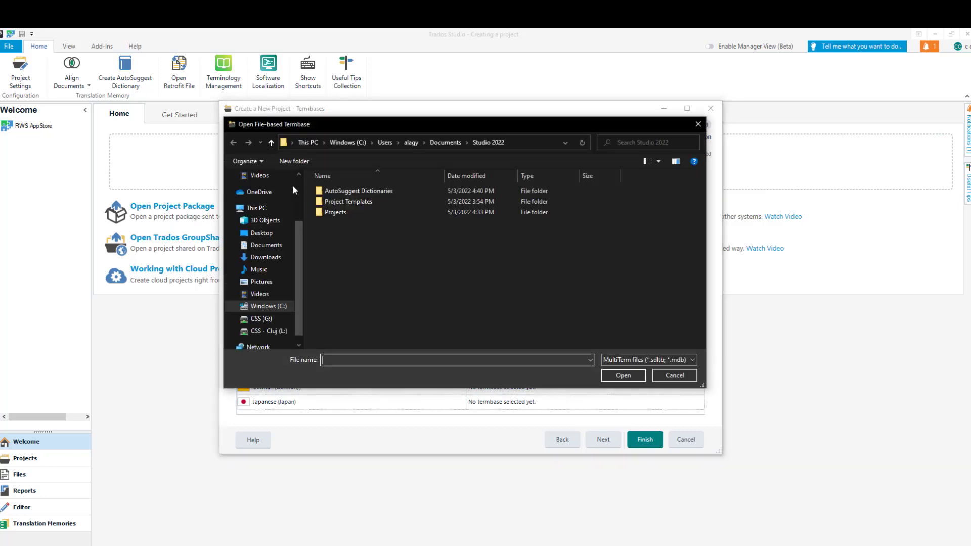
left_click(357, 212)
double_click(357, 211)
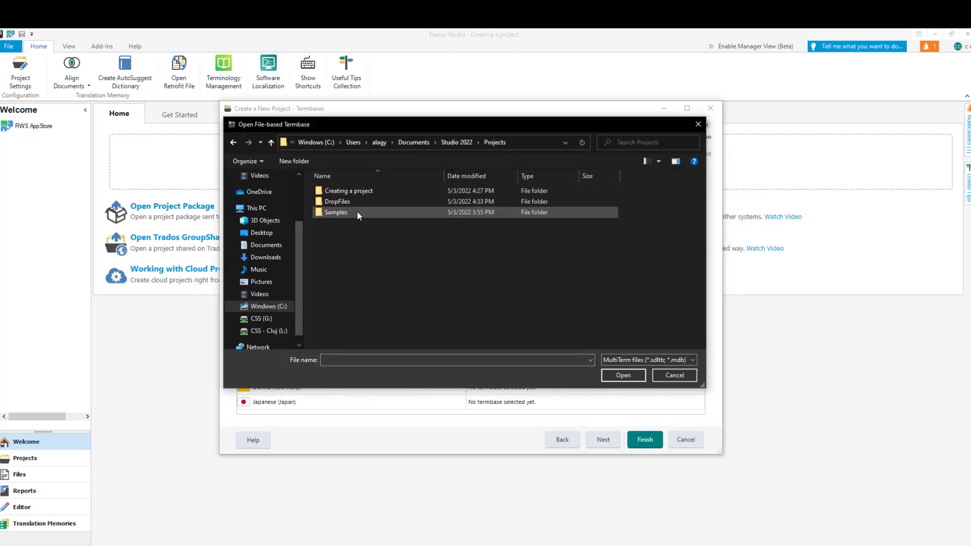
double_click(357, 210)
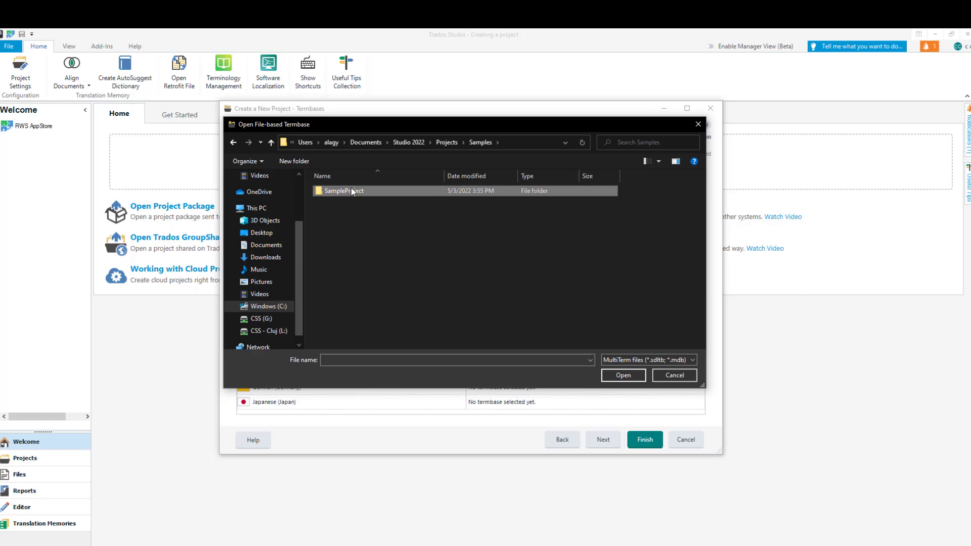
double_click(351, 189)
left_click(354, 267)
double_click(353, 267)
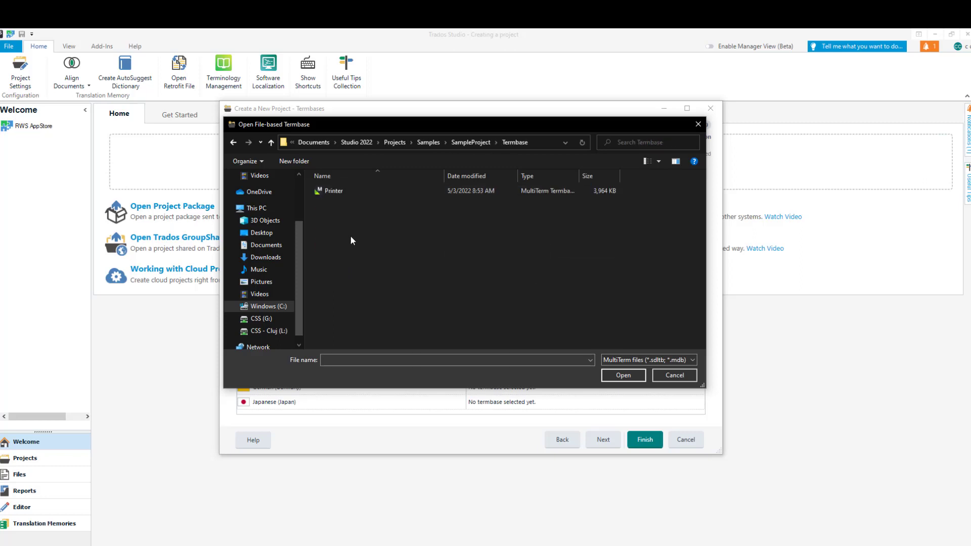
left_click(345, 196)
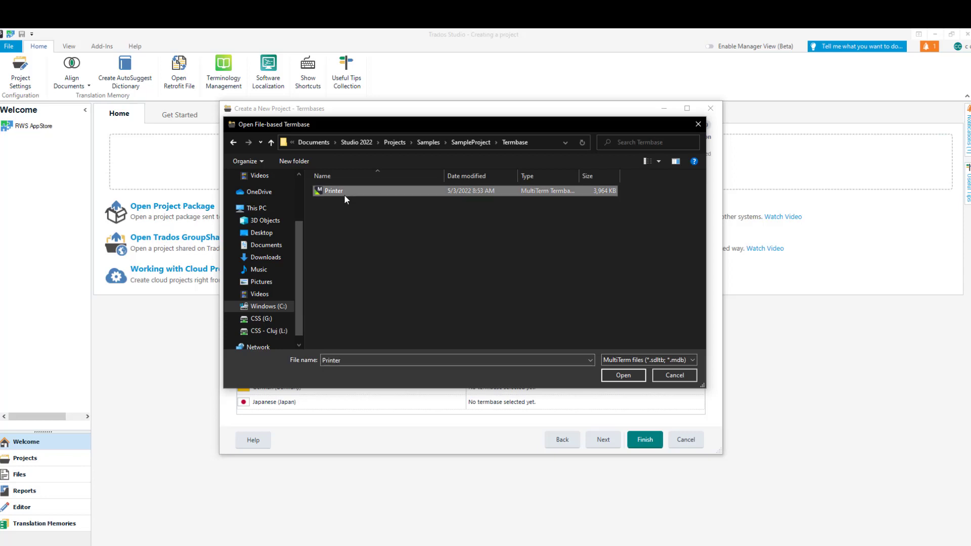
left_click(625, 378)
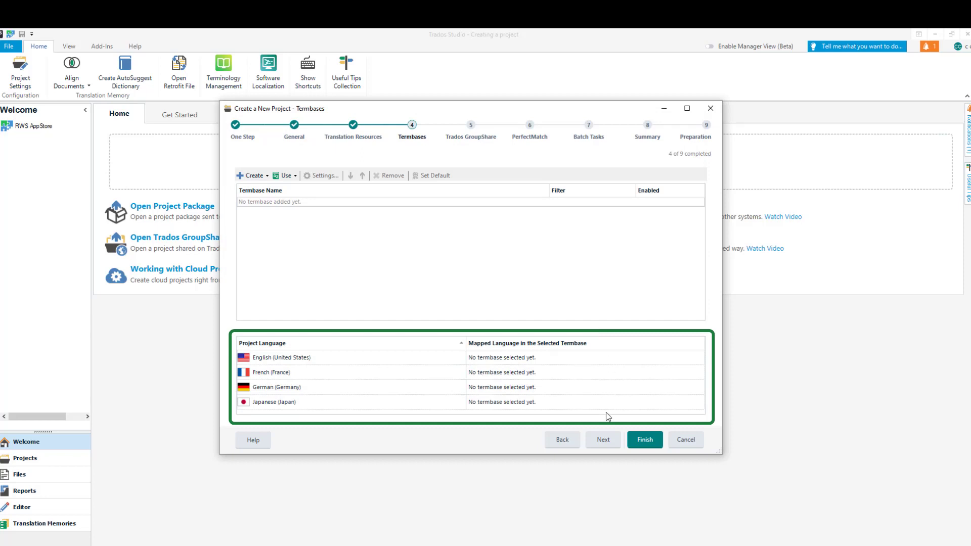
Step: Advance to Trados GroupShare, toggle the option to publish the project on a server, and continue to PerfectMatch
left_click(607, 442)
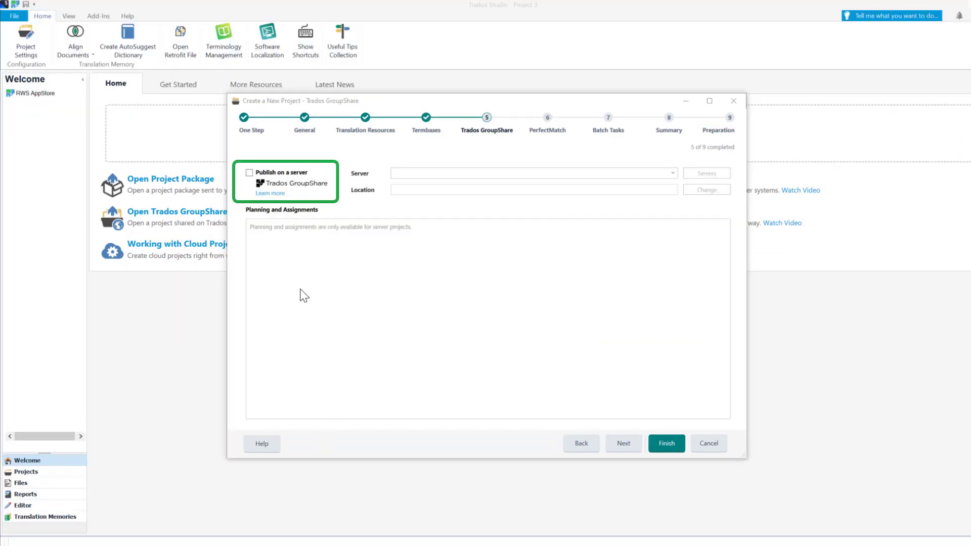
left_click(250, 173)
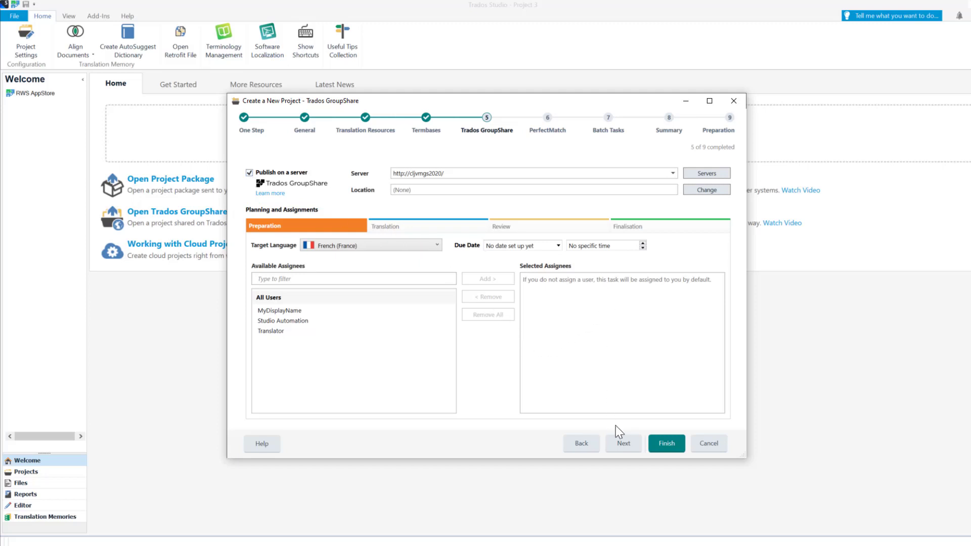
left_click(250, 173)
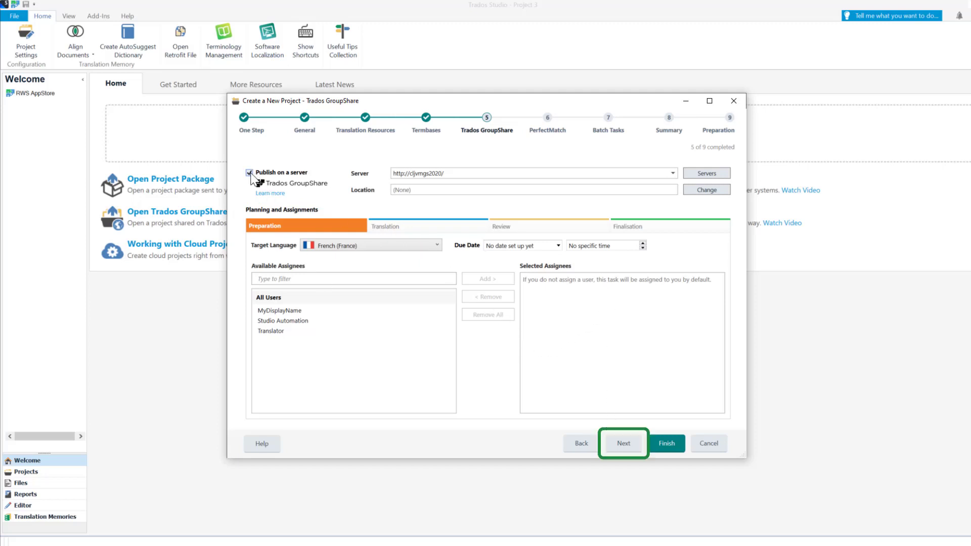
left_click(625, 446)
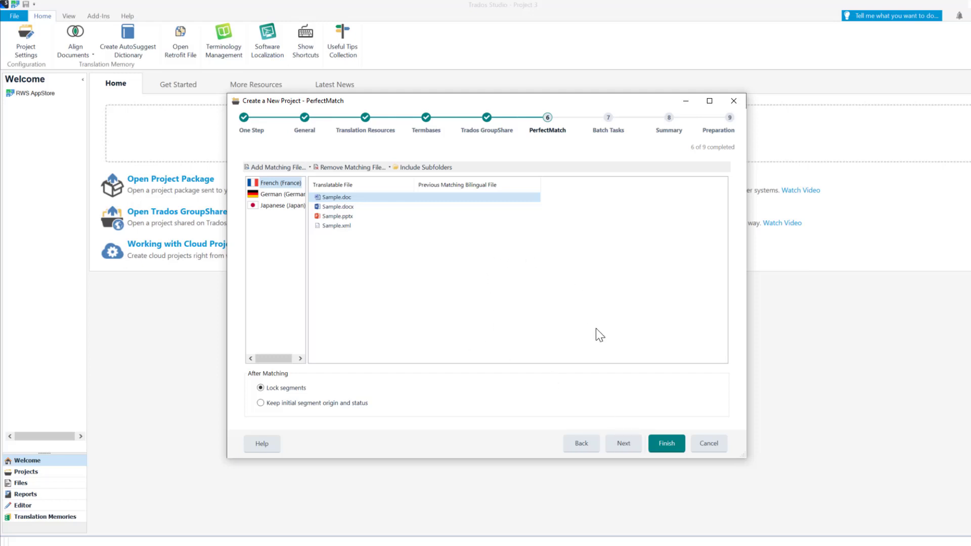
Step: Advance to Batch Tasks, review the available task sequences and keep Prepare without project TM
left_click(635, 445)
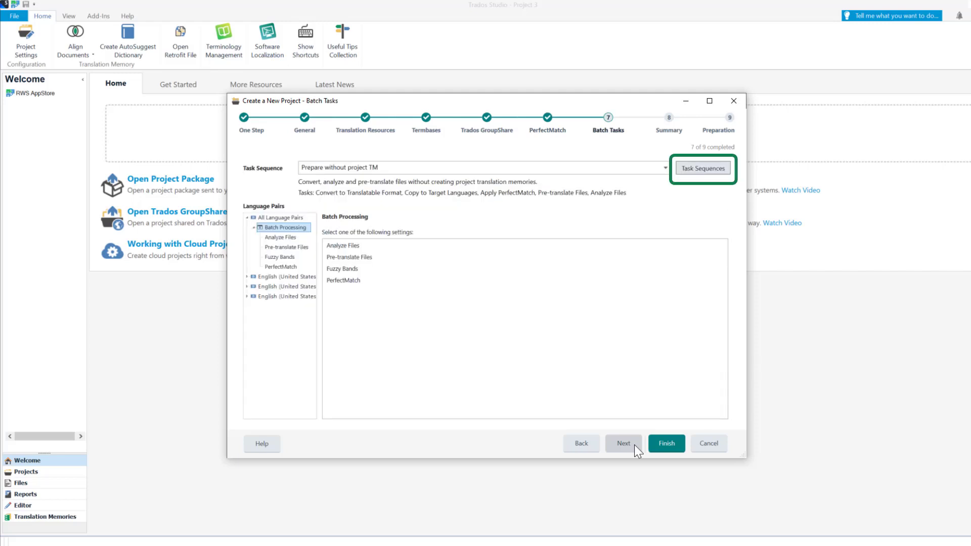
left_click(701, 174)
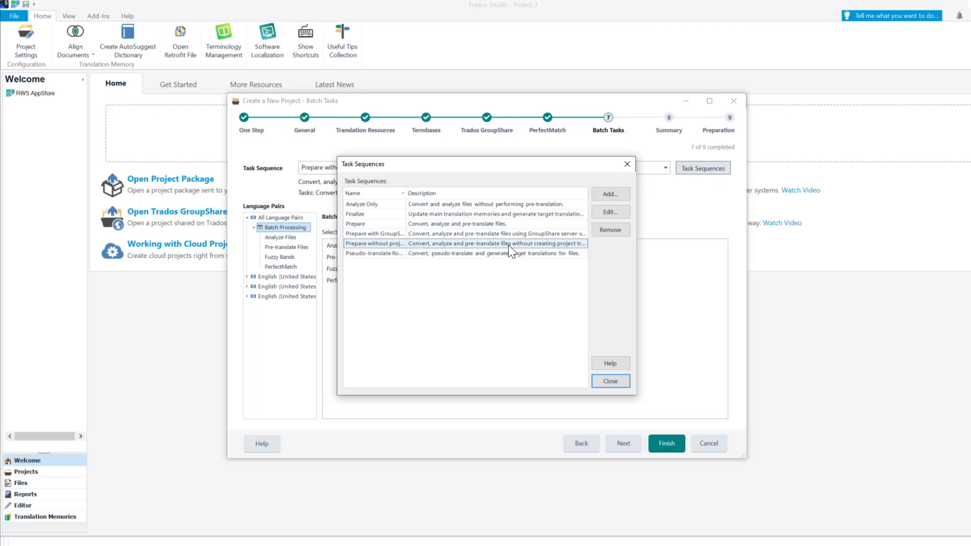
left_click(610, 381)
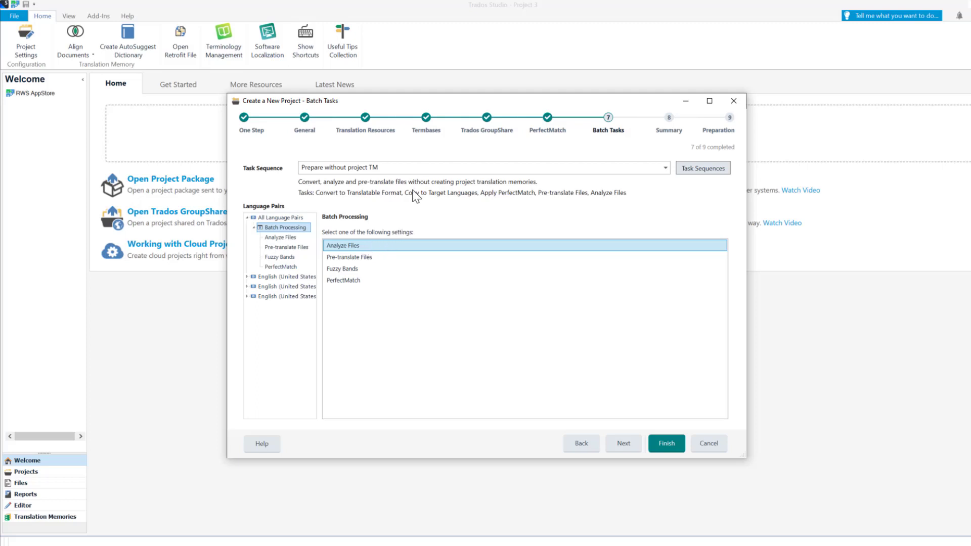
left_click(440, 167)
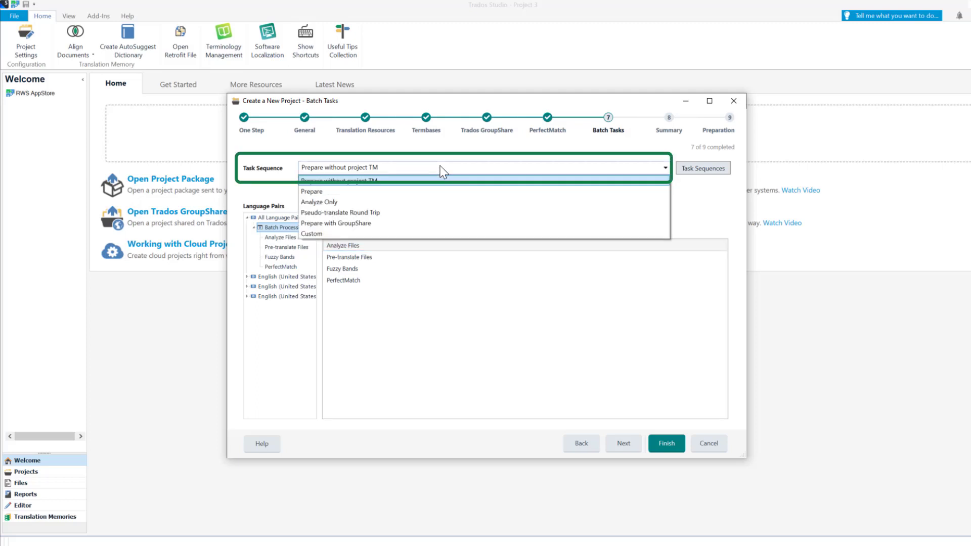
left_click(443, 172)
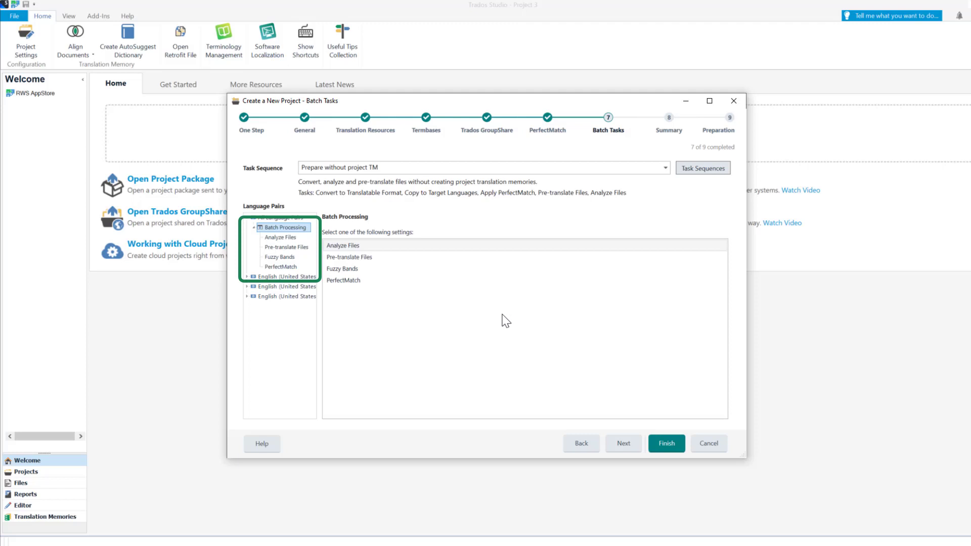
Step: Advance to the project summary and open the full project settings
left_click(623, 443)
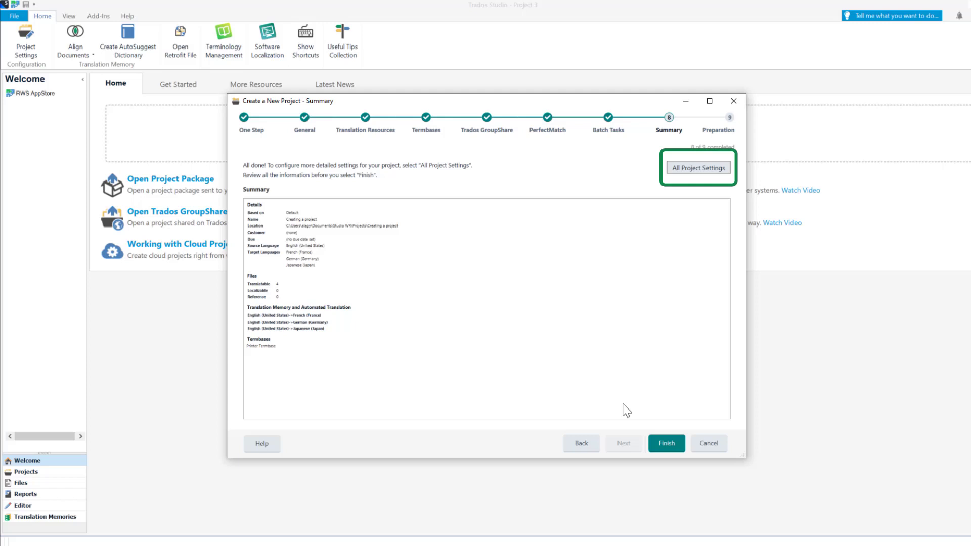
left_click(716, 168)
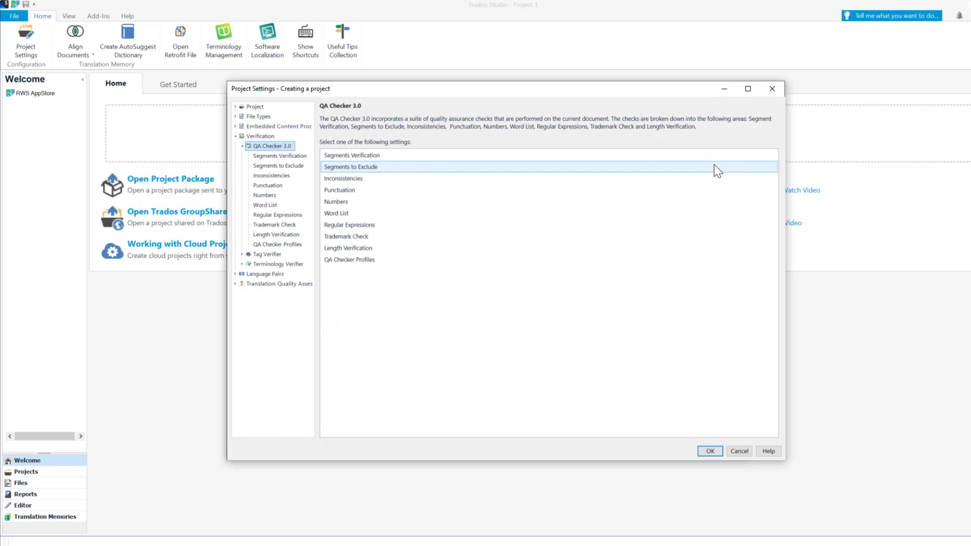
Step: Review the general project settings and the Verification settings including the QA Checker 3.0 checks, and close the project settings with OK
left_click(246, 109)
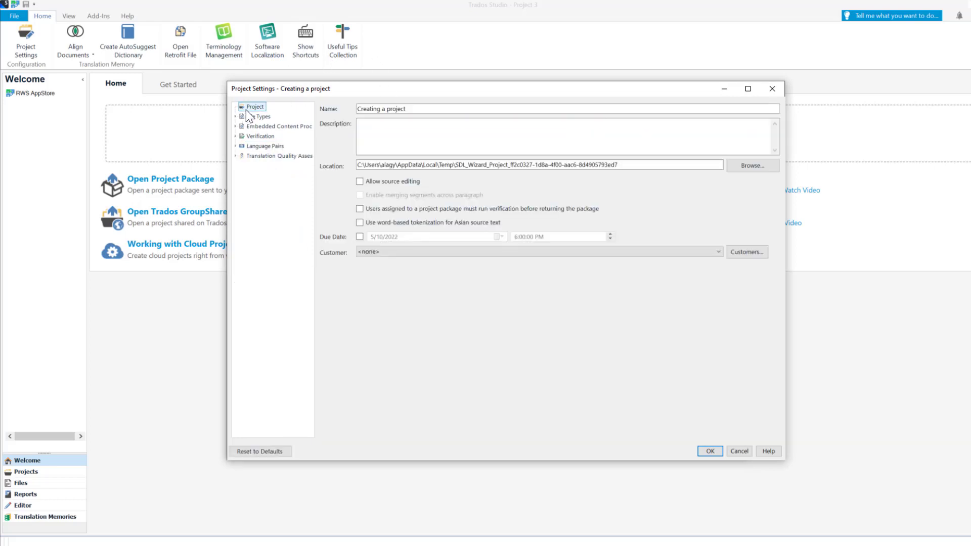
left_click(260, 136)
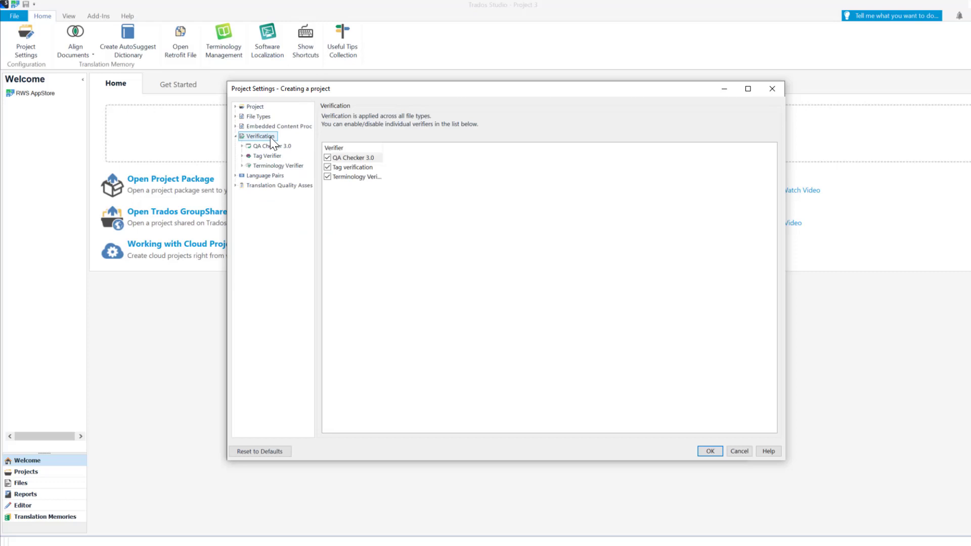
left_click(242, 147)
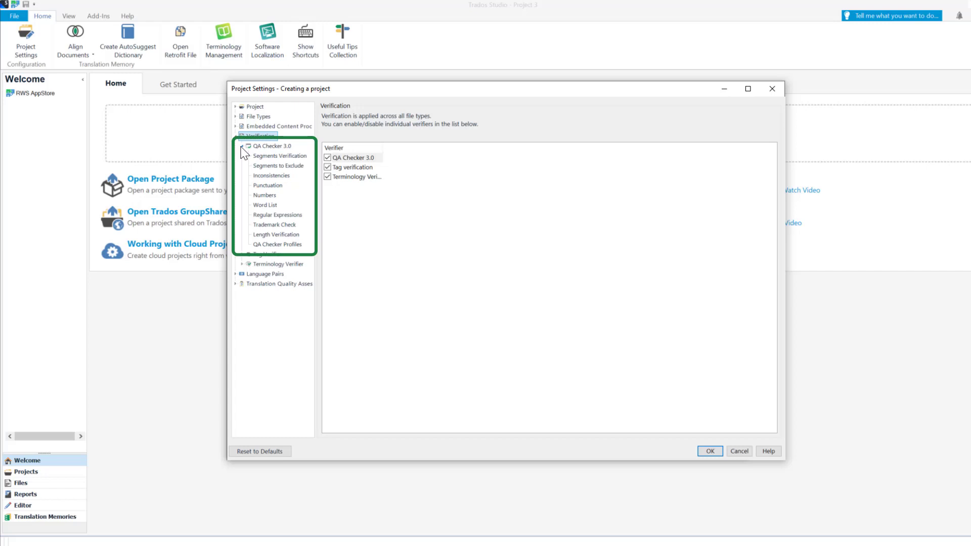
left_click(710, 451)
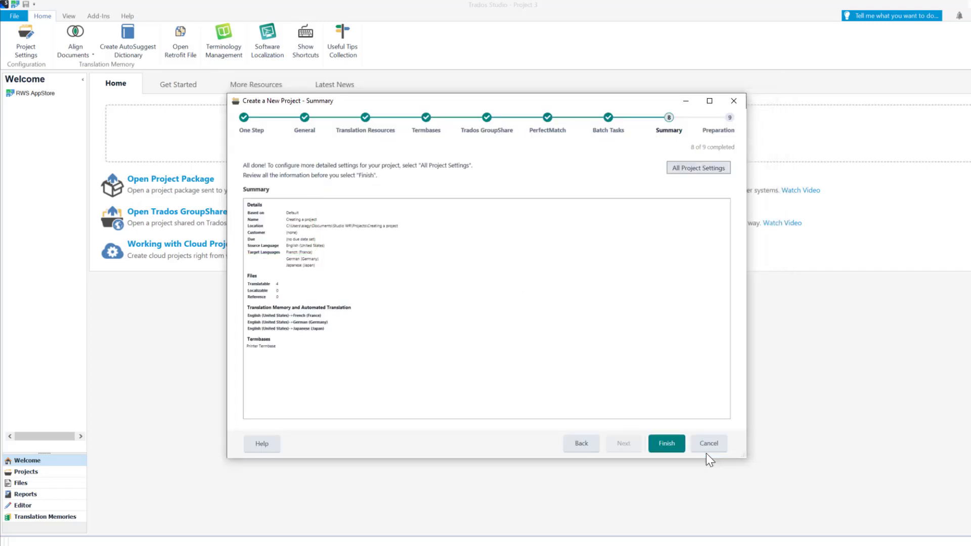
Step: Finish the wizard to prepare the project, choosing Do not store settings for future use
left_click(672, 444)
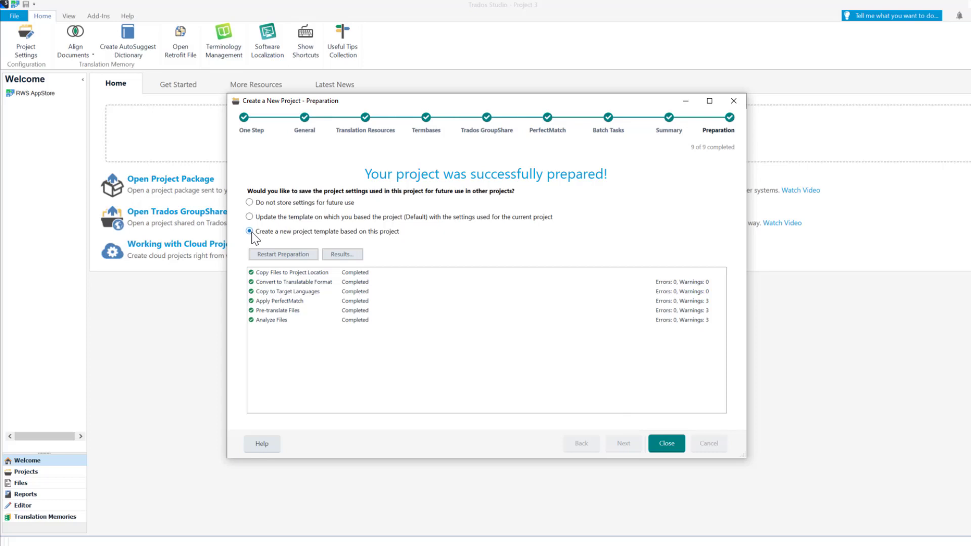
left_click(250, 202)
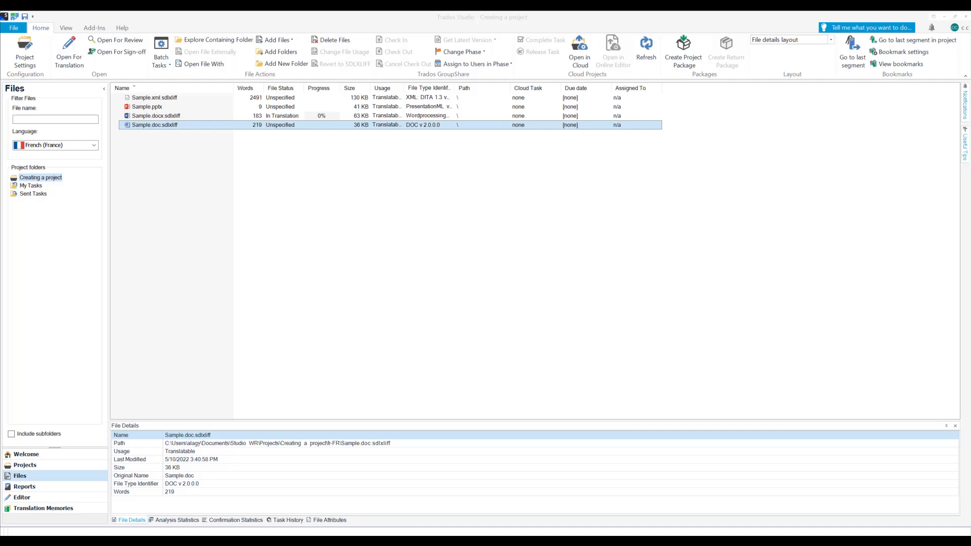
Step: Open the project's reports and examine the totals and file details in the Japanese Analyze Files report
left_click(74, 487)
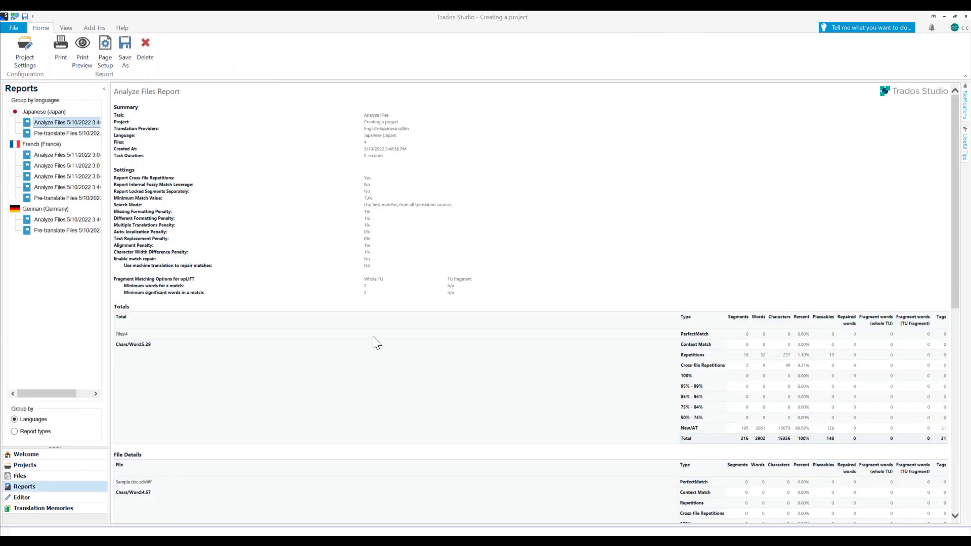
scroll(518, 316, "down", 8)
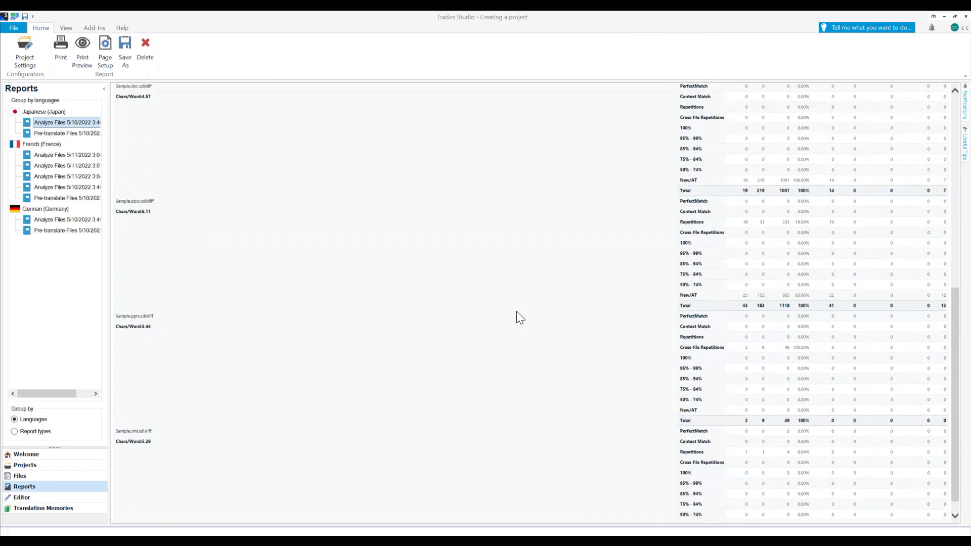
scroll(517, 318, "down", 1)
scroll(517, 312, "up", 10)
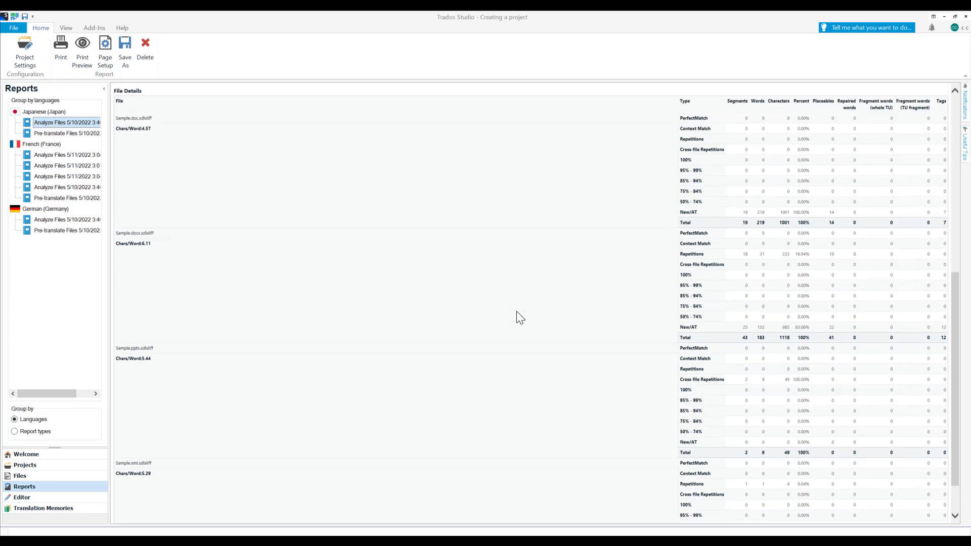